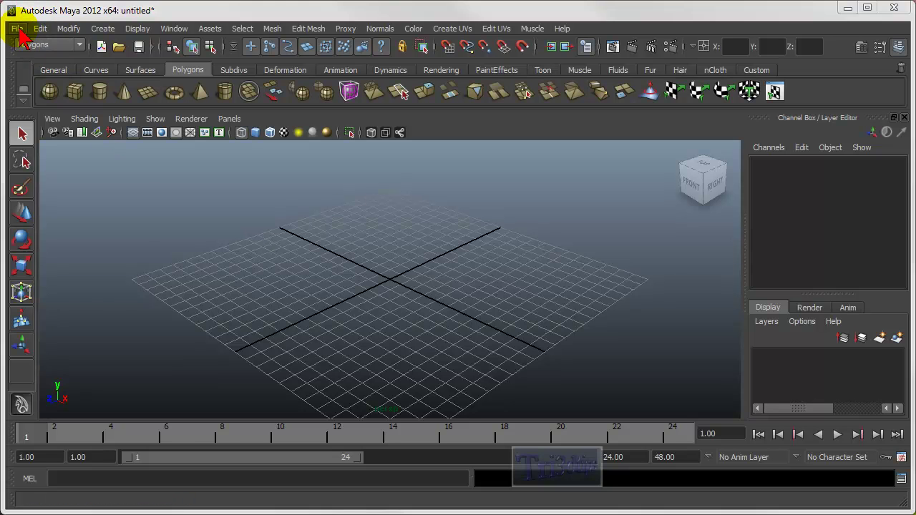
Open the Project Window and examine the current project's name, location and primary folder locations.
{"action": "left_click", "coordinate": [17, 29]}
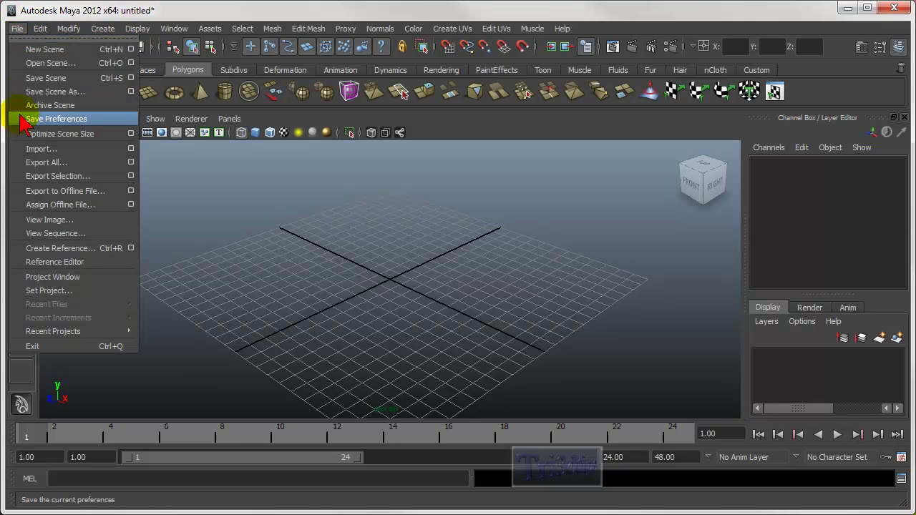
{"action": "left_click", "coordinate": [64, 277]}
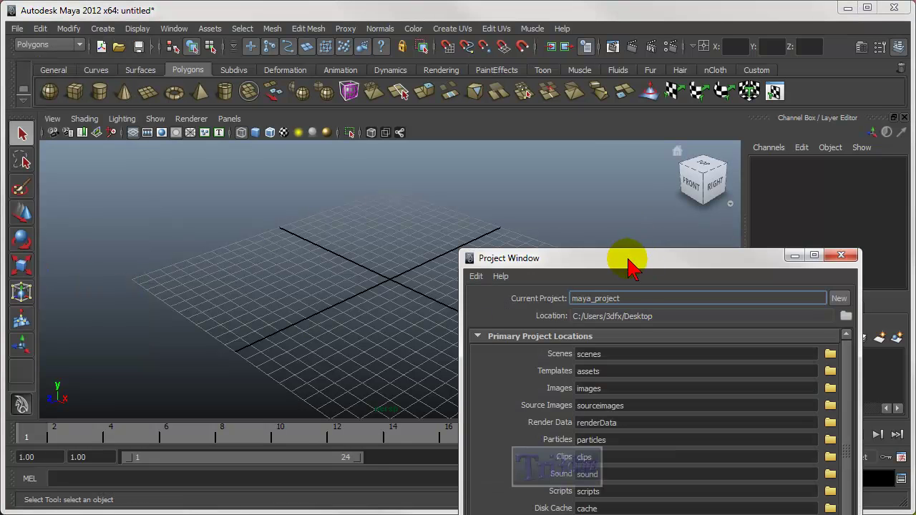
{"action": "left_click_drag", "start_coordinate": [628, 266], "coordinate": [492, 107]}
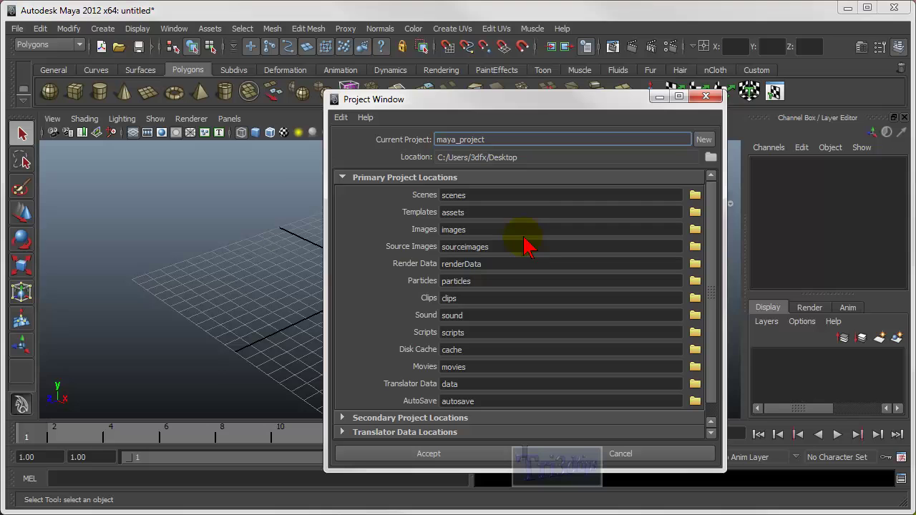
{"action": "left_click", "coordinate": [17, 28]}
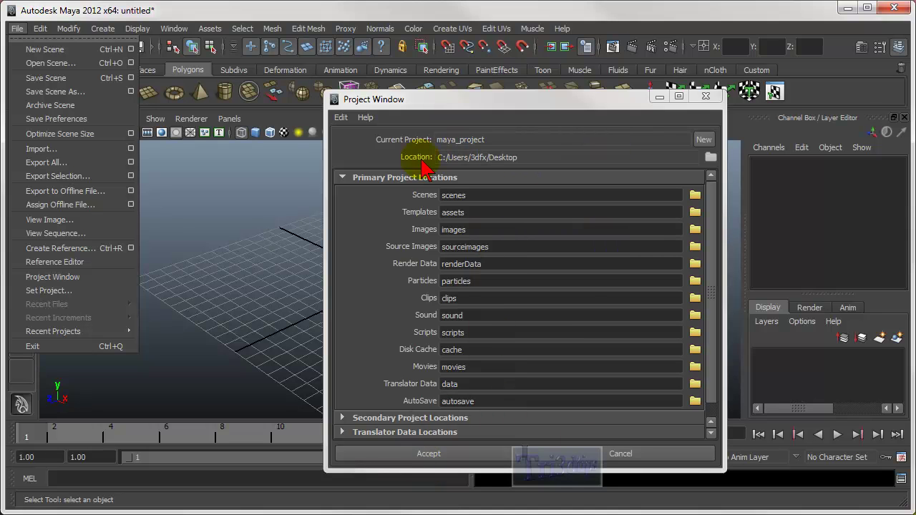
{"action": "left_click", "coordinate": [491, 139]}
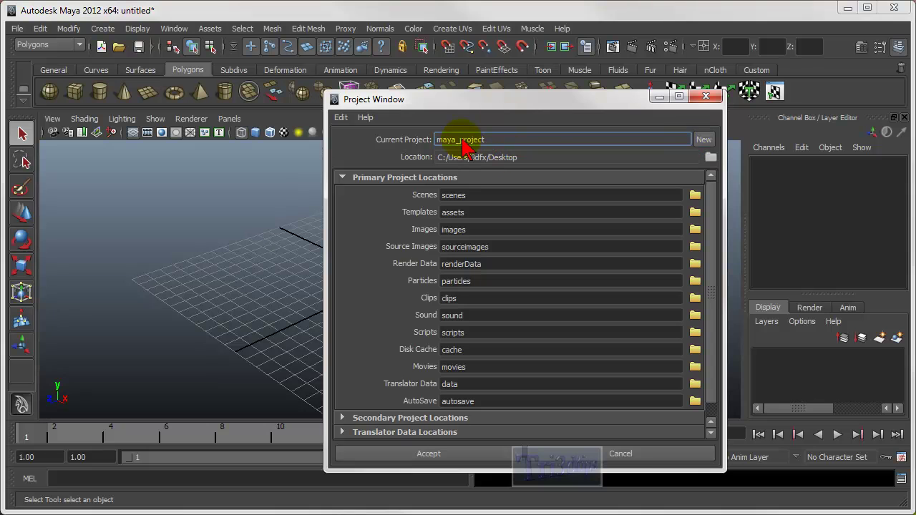
Try to set up a new project named my_project with the Desktop as its location.
{"action": "left_click", "coordinate": [709, 141]}
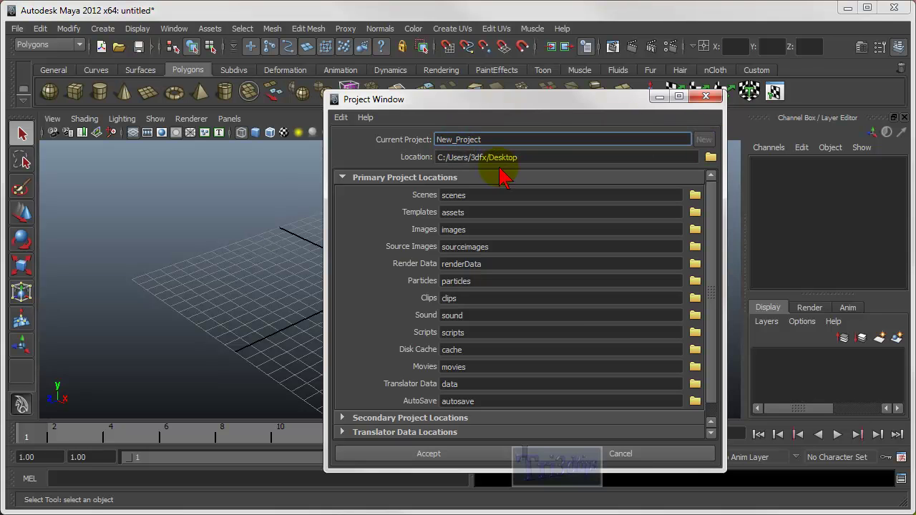
{"action": "left_click_drag", "start_coordinate": [487, 140], "coordinate": [395, 139]}
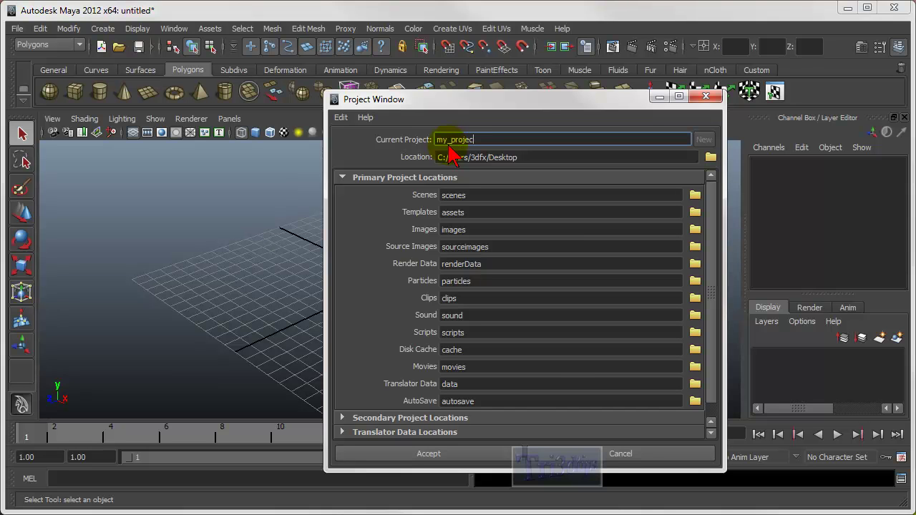
{"action": "left_click", "coordinate": [448, 140]}
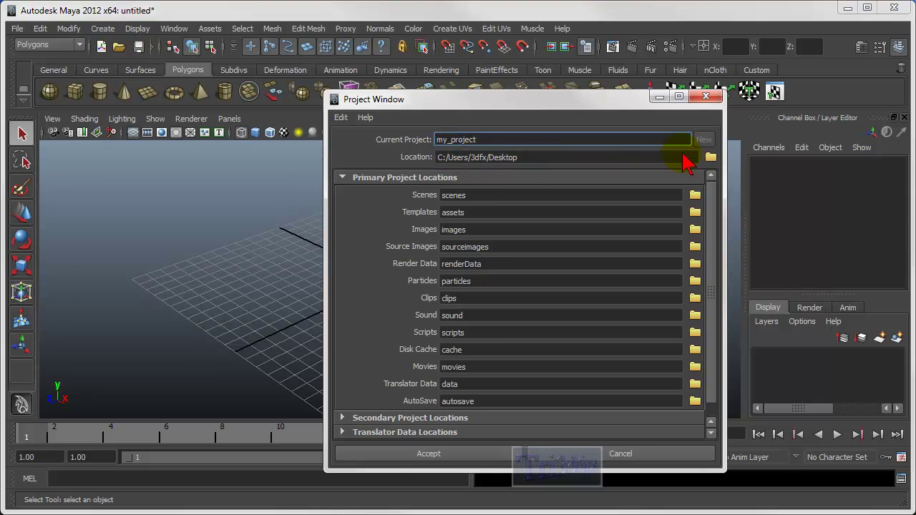
{"action": "left_click", "coordinate": [711, 158]}
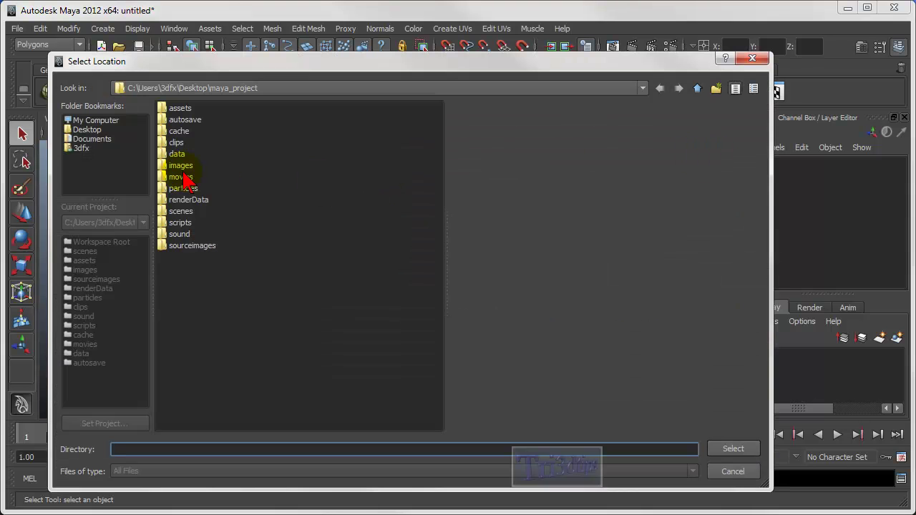
{"action": "left_click", "coordinate": [85, 130]}
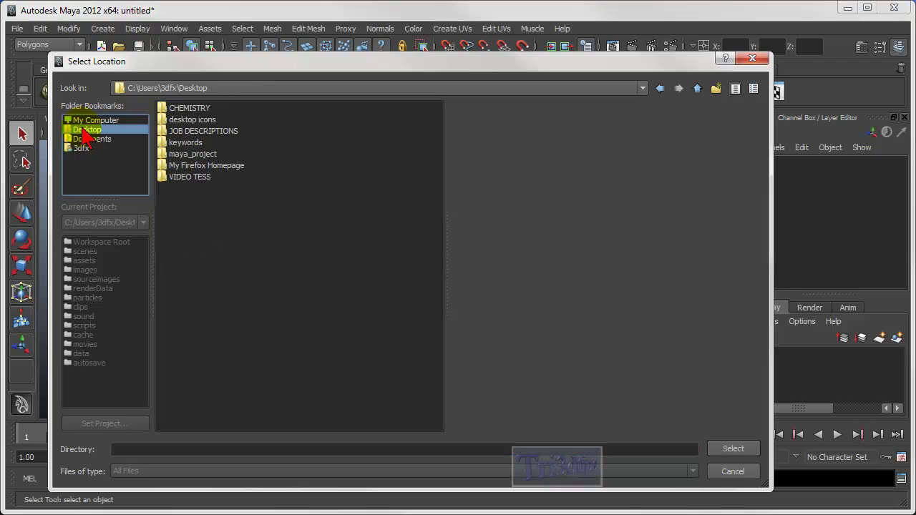
{"action": "left_click", "coordinate": [733, 449]}
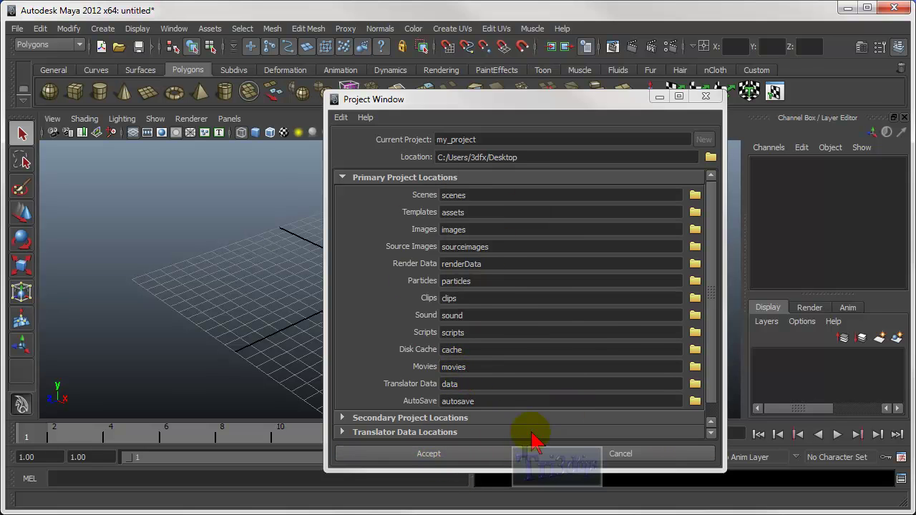
{"action": "left_click", "coordinate": [623, 458]}
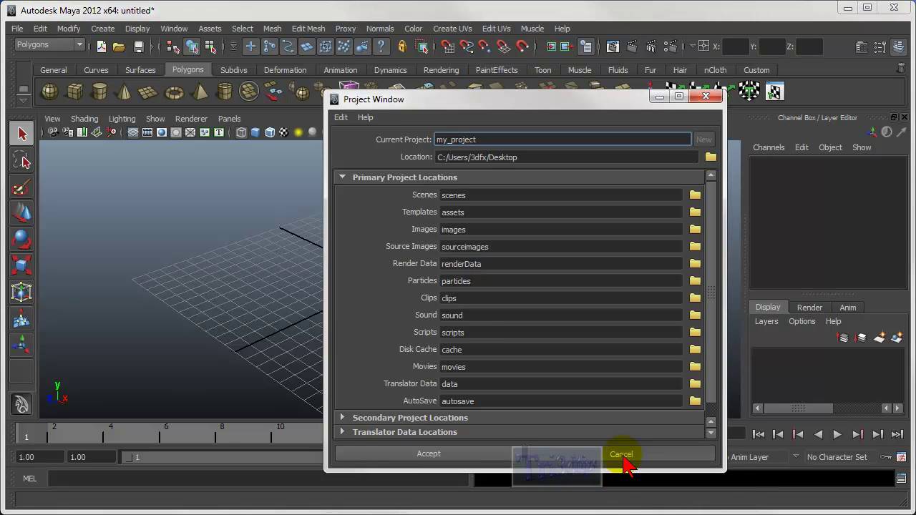
Switch to the desktop, examine the maya_project folder and its scenes subfolder, and return to Maya.
{"action": "left_click", "coordinate": [847, 9]}
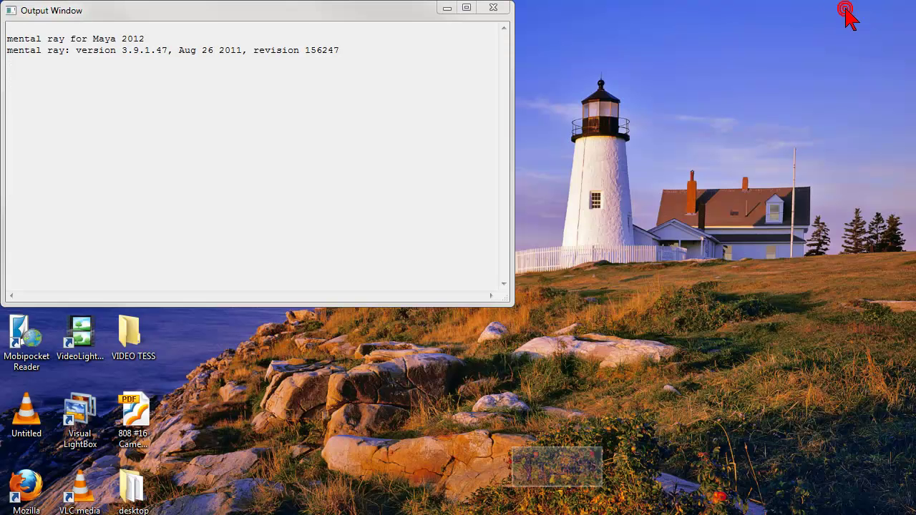
{"action": "left_click", "coordinate": [445, 9]}
{"action": "left_click_drag", "start_coordinate": [451, 179], "coordinate": [409, 184]}
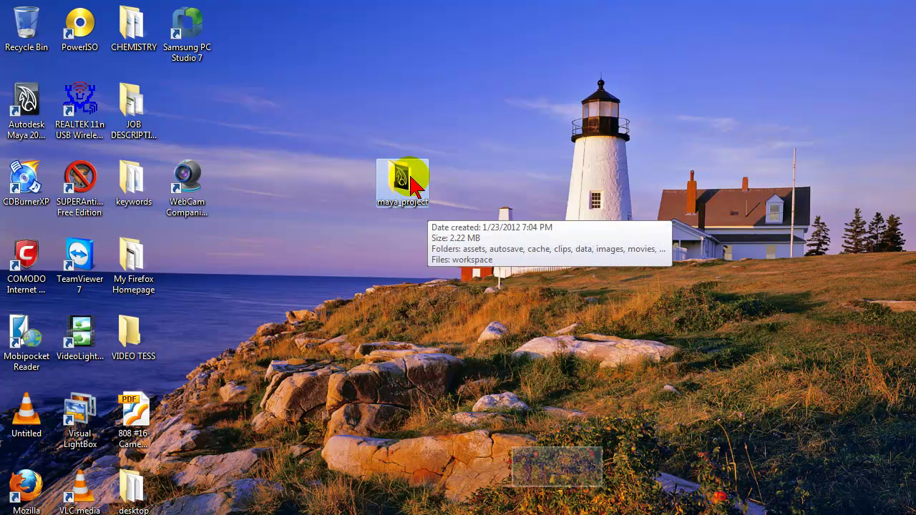
{"action": "double_click", "coordinate": [415, 185]}
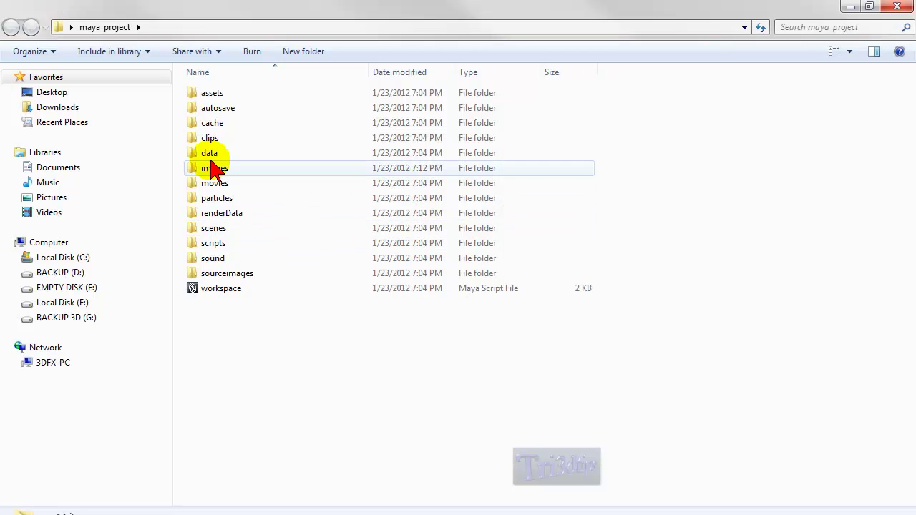
{"action": "double_click", "coordinate": [219, 231]}
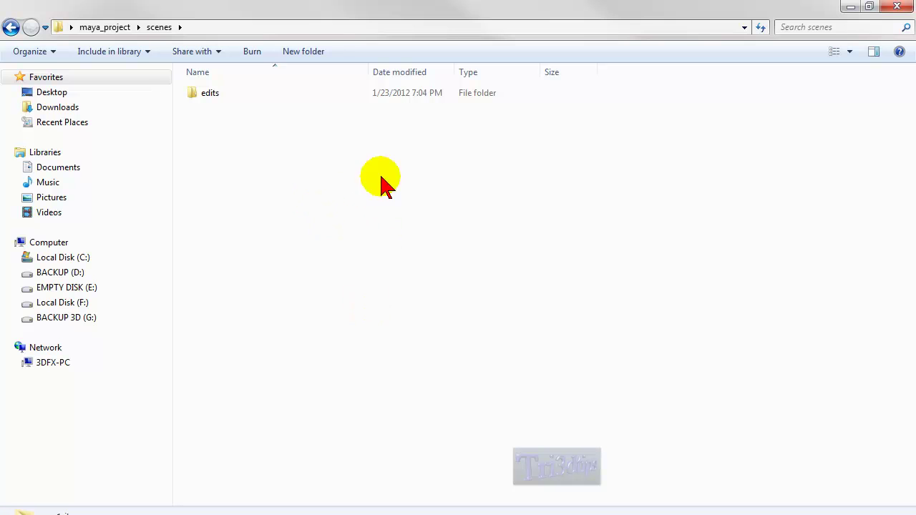
{"action": "left_click", "coordinate": [897, 7]}
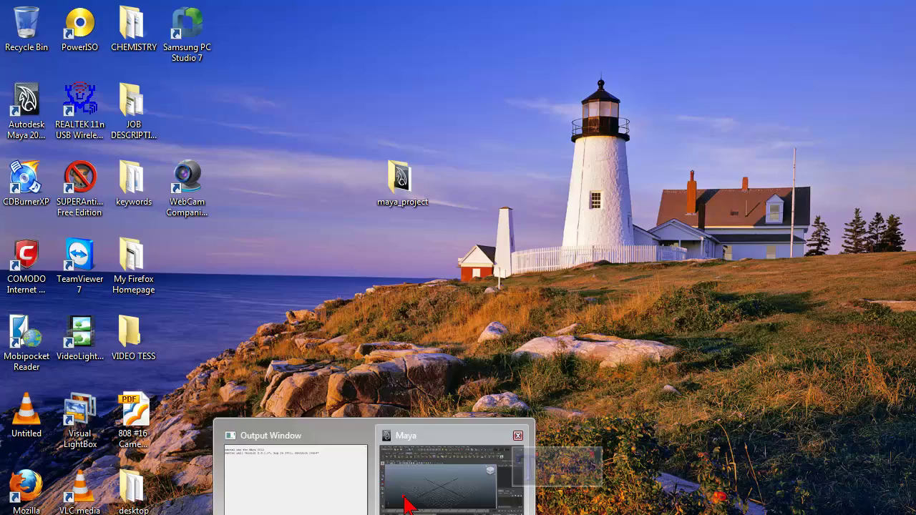
{"action": "left_click", "coordinate": [408, 500]}
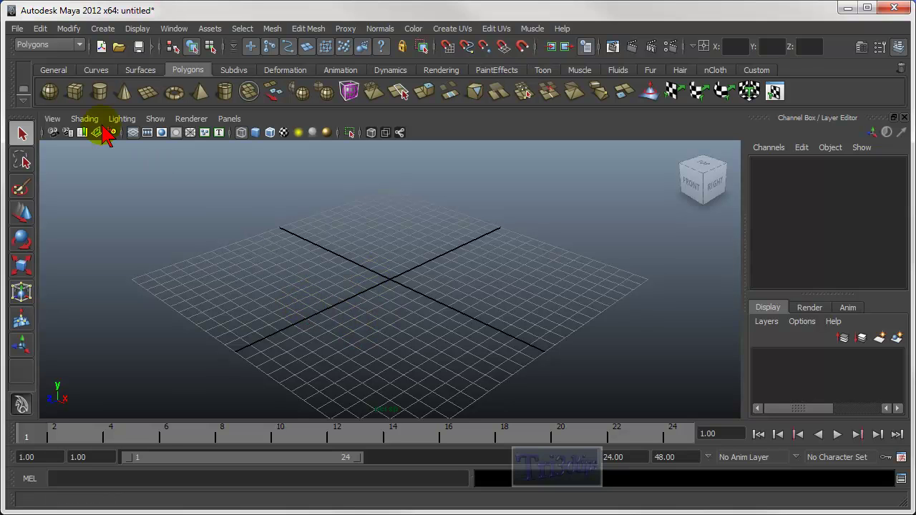
Try the Polygons and Animation menu sets to compare their menus.
{"action": "left_click", "coordinate": [81, 47]}
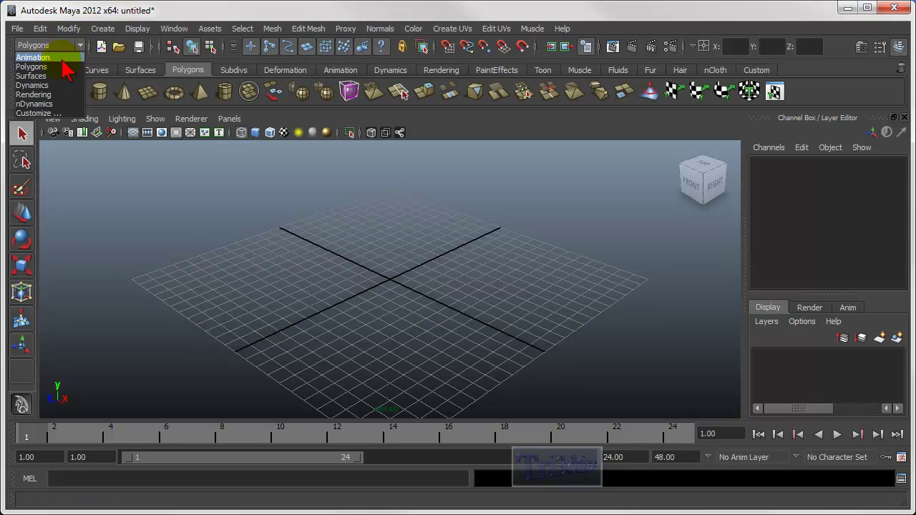
{"action": "left_click", "coordinate": [47, 69]}
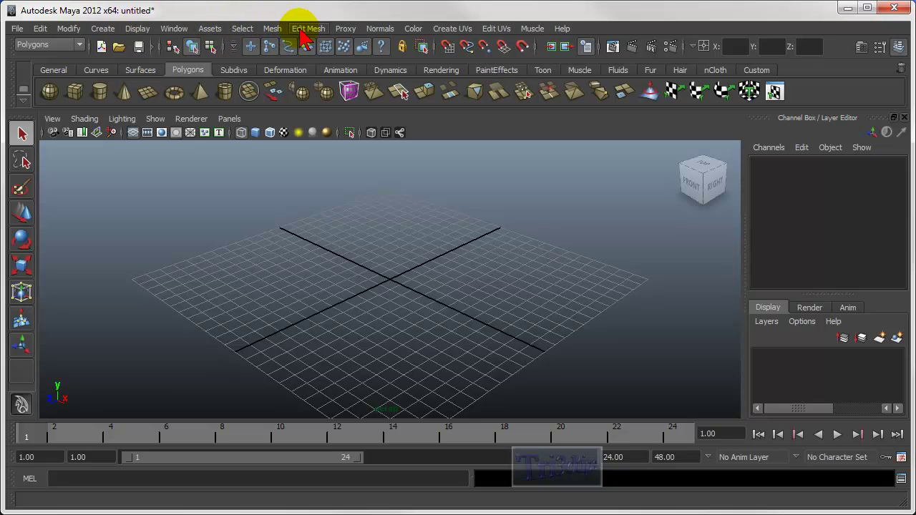
{"action": "left_click", "coordinate": [25, 44]}
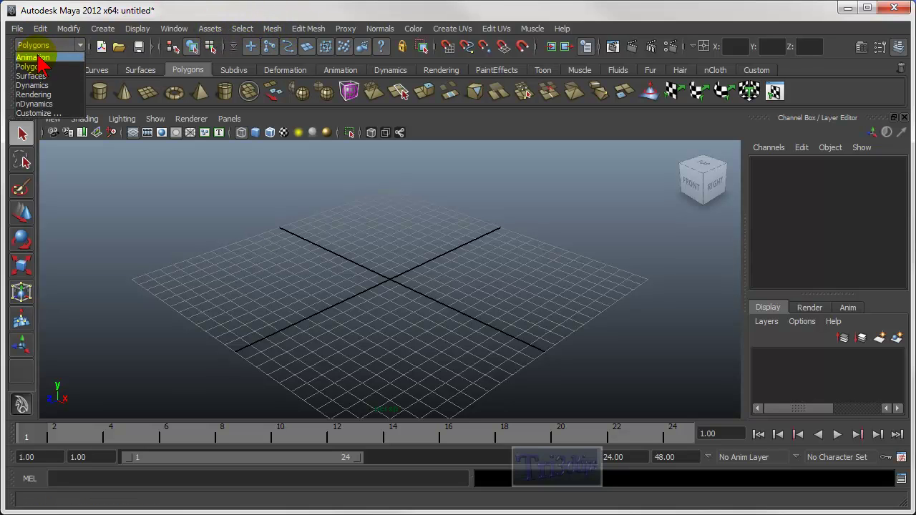
{"action": "left_click", "coordinate": [35, 57]}
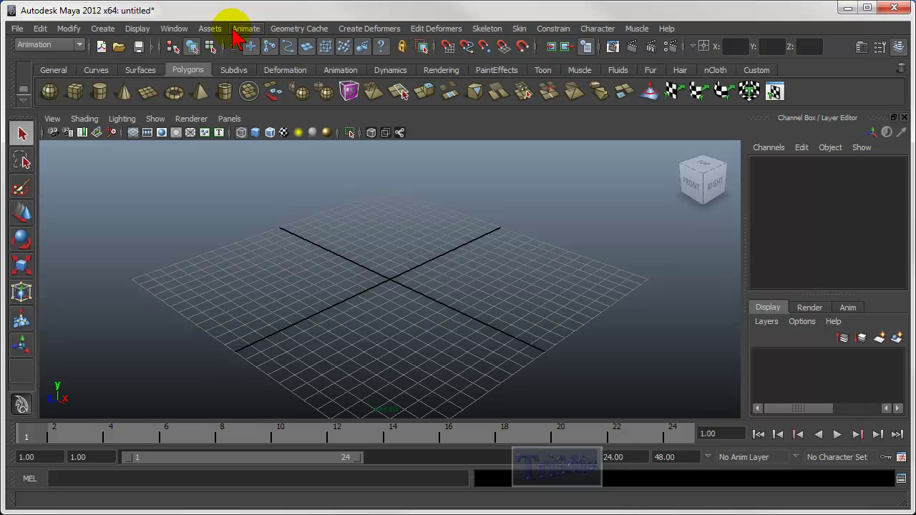
Switch the active menu set to Dynamics.
{"action": "left_click", "coordinate": [79, 44]}
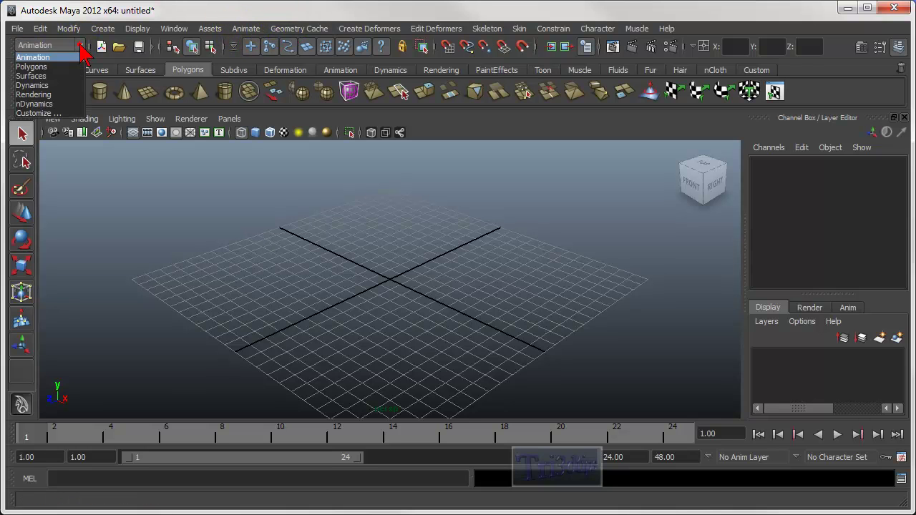
{"action": "left_click", "coordinate": [32, 86]}
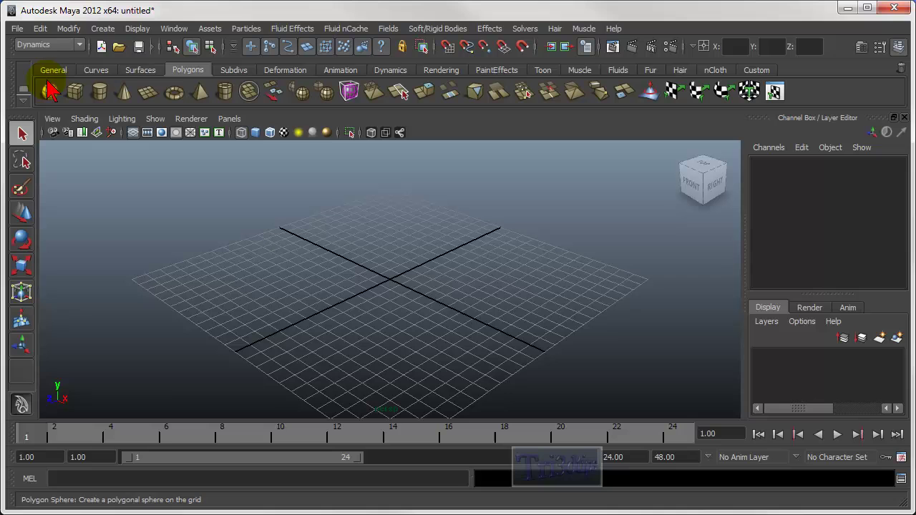
{"action": "left_click", "coordinate": [80, 45]}
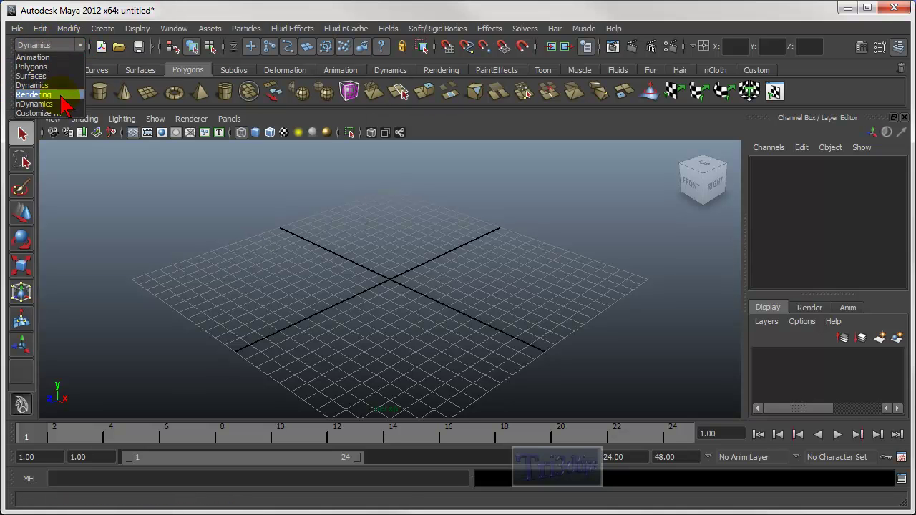
{"action": "left_click", "coordinate": [183, 11]}
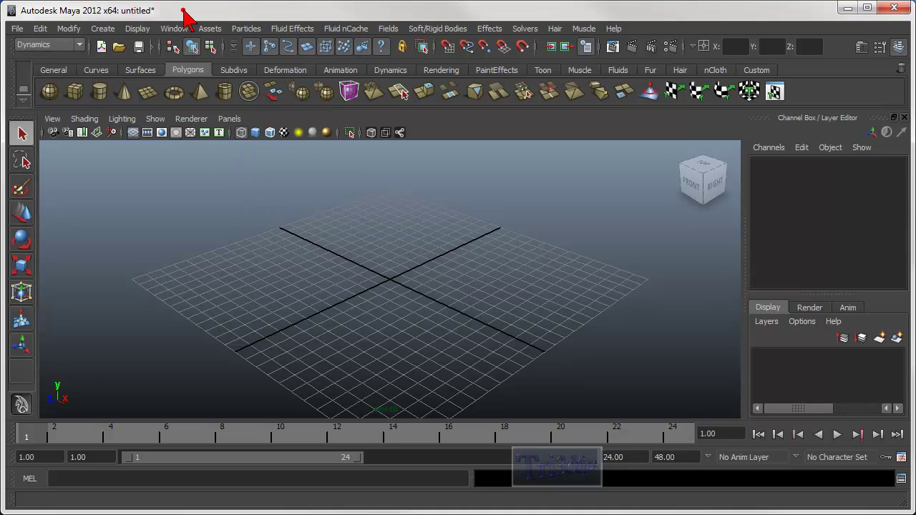
Try enabling the Ignore Version option for opening a scene file.
{"action": "left_click", "coordinate": [118, 48]}
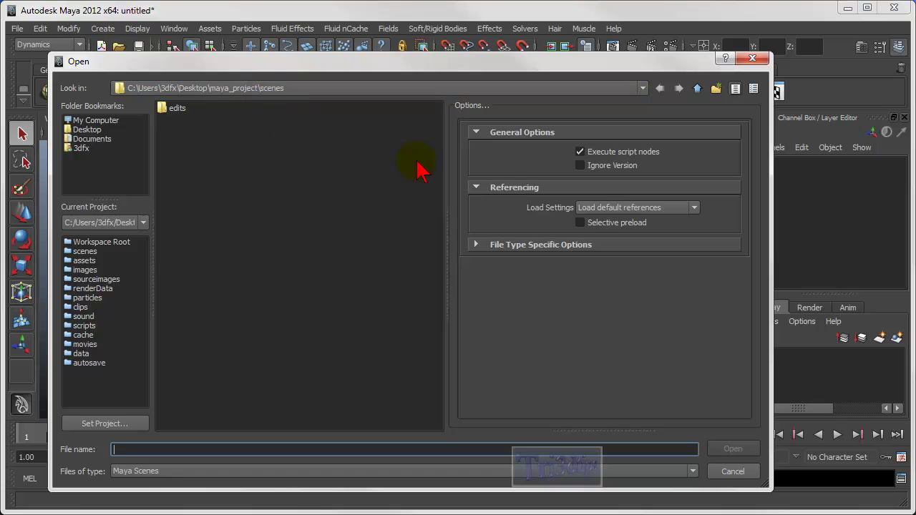
{"action": "left_click", "coordinate": [580, 166]}
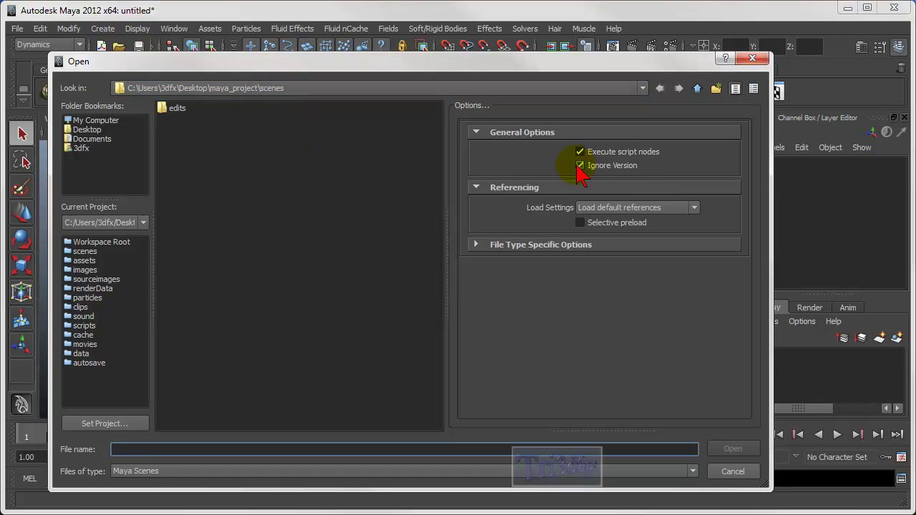
{"action": "left_click", "coordinate": [733, 472]}
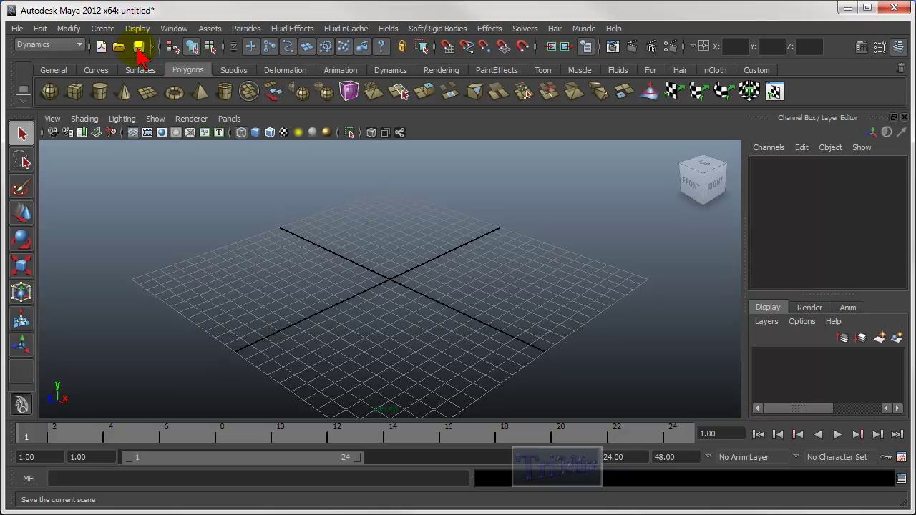
Save the scene as my_first_project in the project's scenes folder, using the Maya ASCII file type.
{"action": "left_click", "coordinate": [17, 29]}
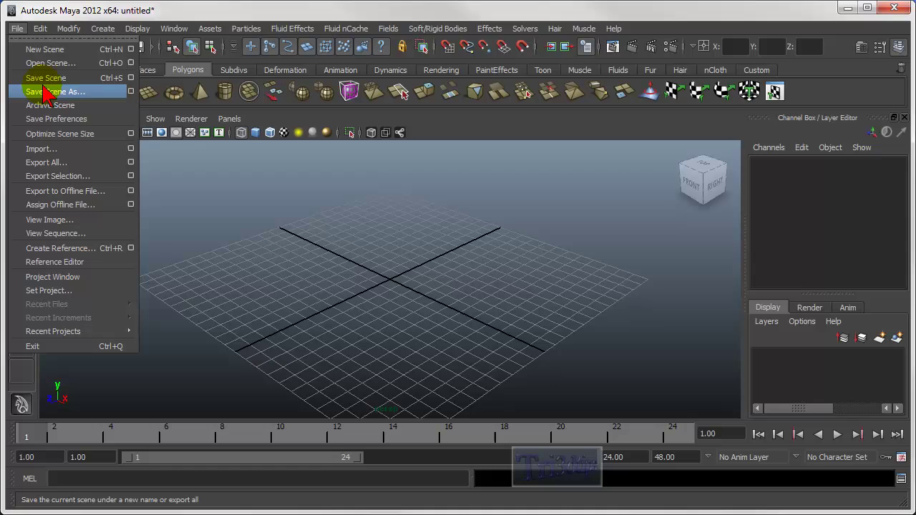
{"action": "left_click", "coordinate": [71, 94]}
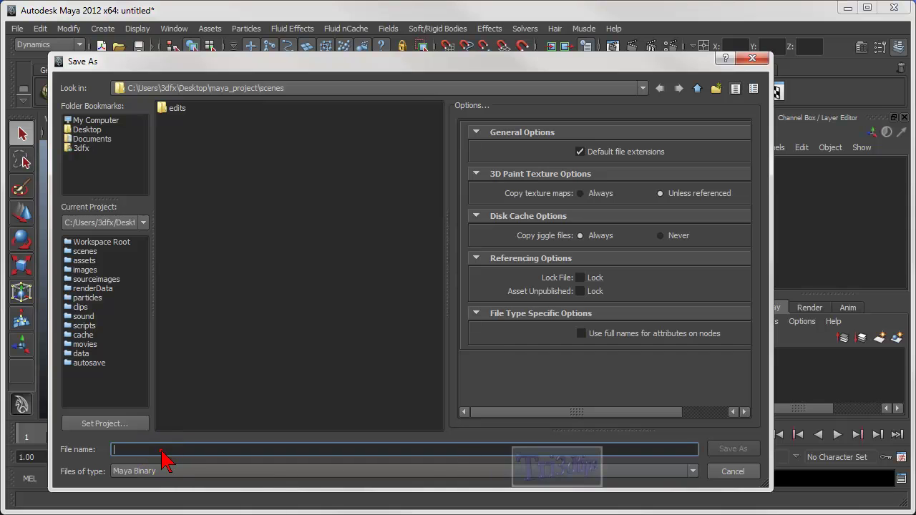
{"action": "type", "text": "my_first_project"}
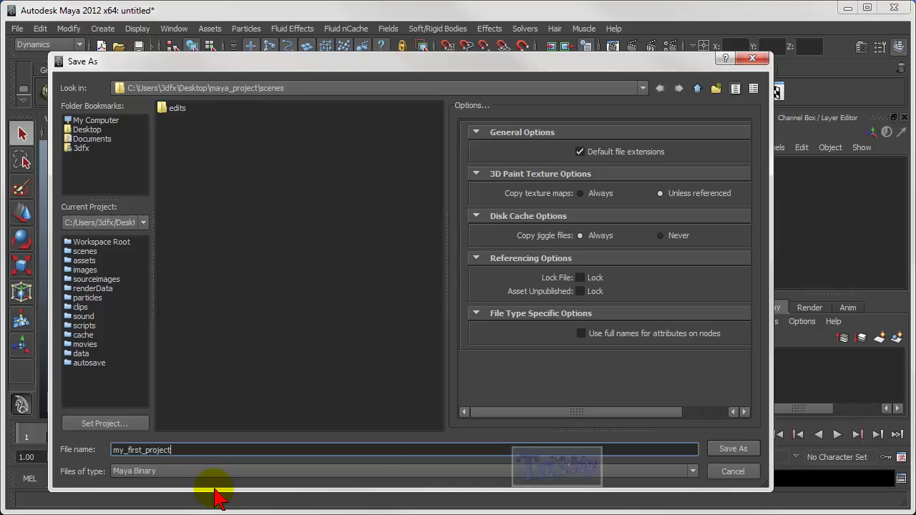
{"action": "left_click", "coordinate": [119, 473]}
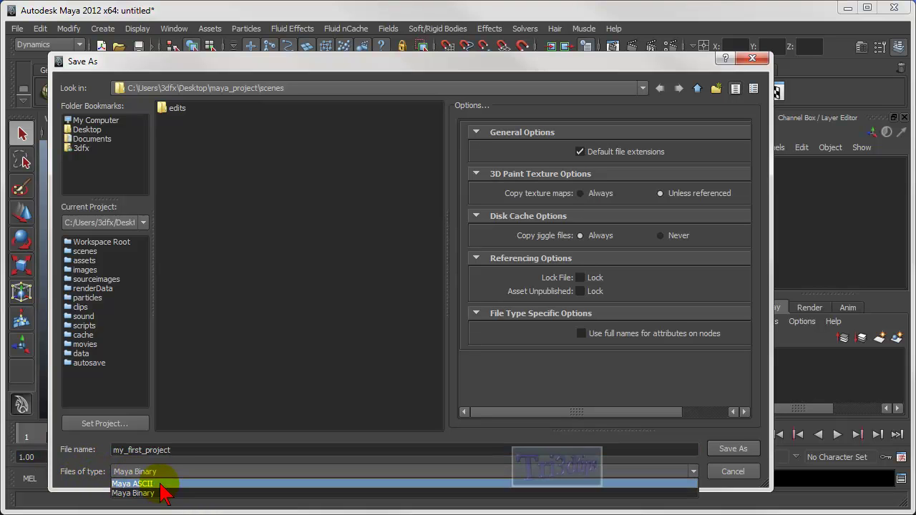
{"action": "left_click", "coordinate": [153, 485]}
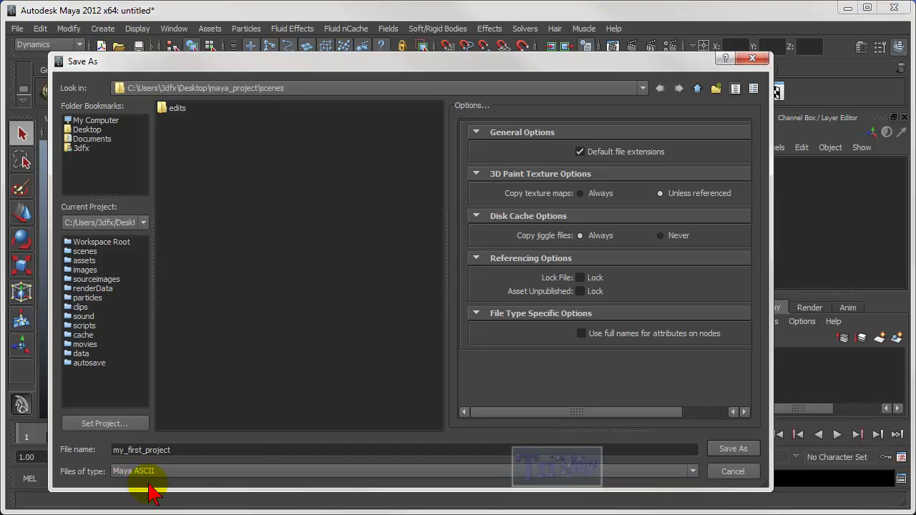
{"action": "left_click", "coordinate": [150, 473]}
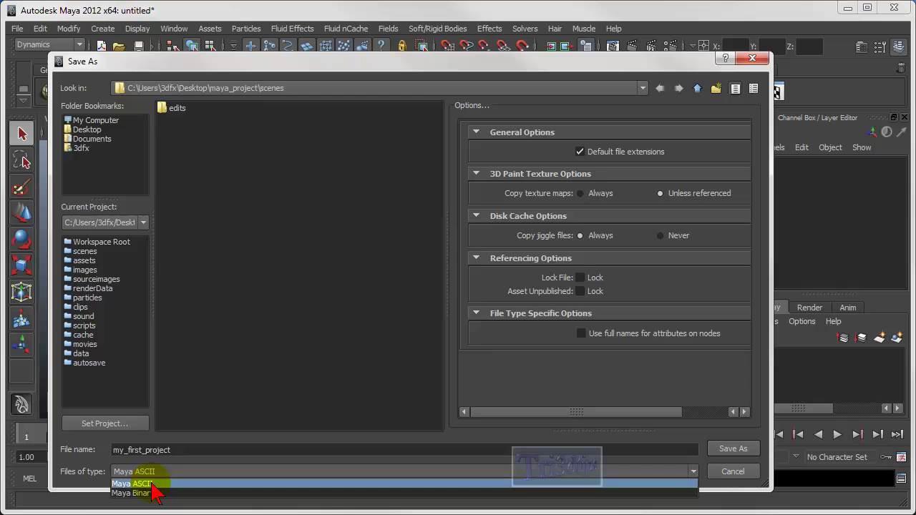
{"action": "left_click", "coordinate": [147, 483]}
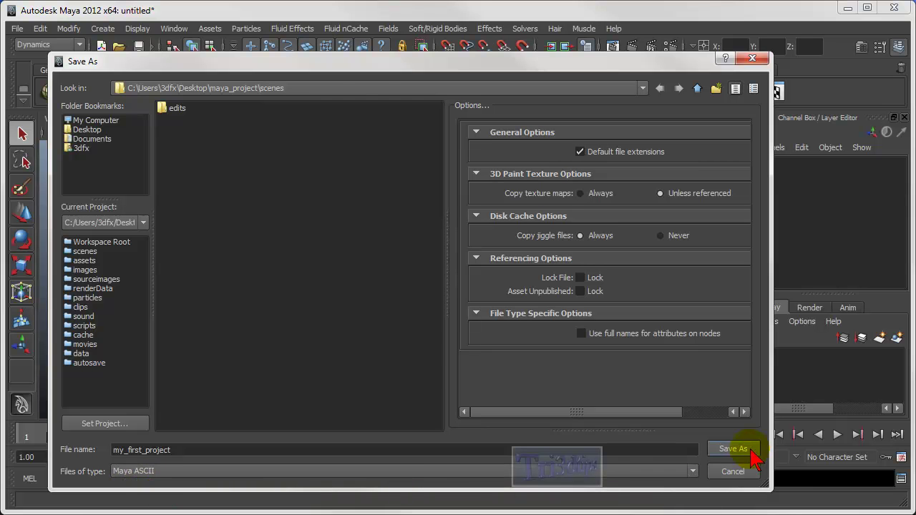
{"action": "left_click", "coordinate": [733, 450]}
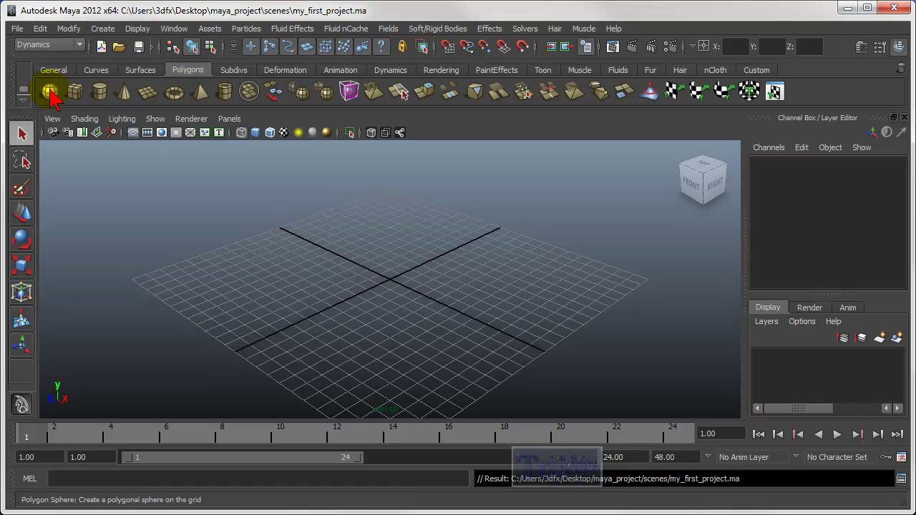
Create a polygon sphere near the grid's centre, at about X 1.4, Z 1.0, and display it smooth shaded.
{"action": "left_click", "coordinate": [50, 93]}
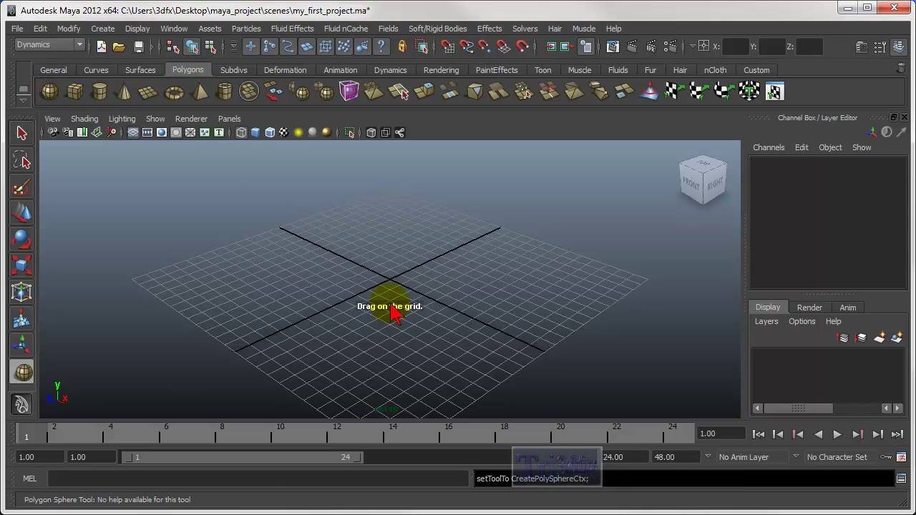
{"action": "left_click_drag", "start_coordinate": [394, 299], "coordinate": [409, 274]}
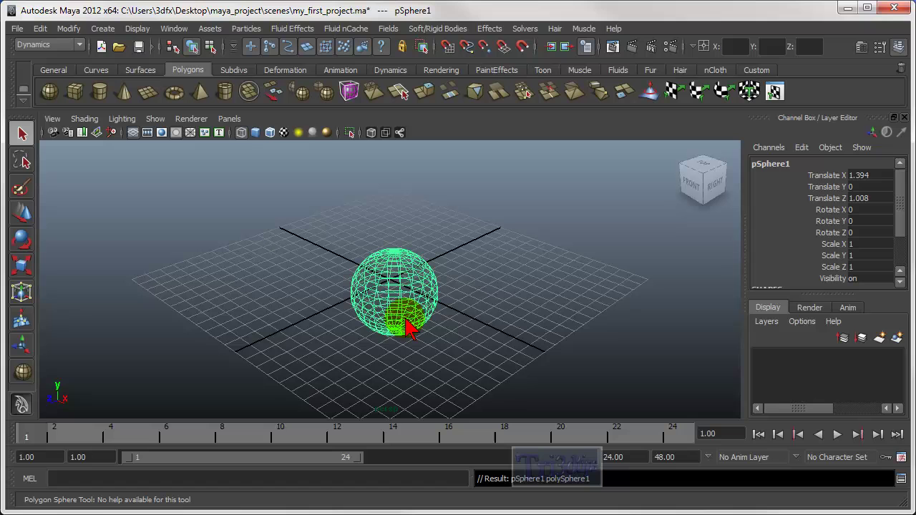
{"action": "key", "text": "5"}
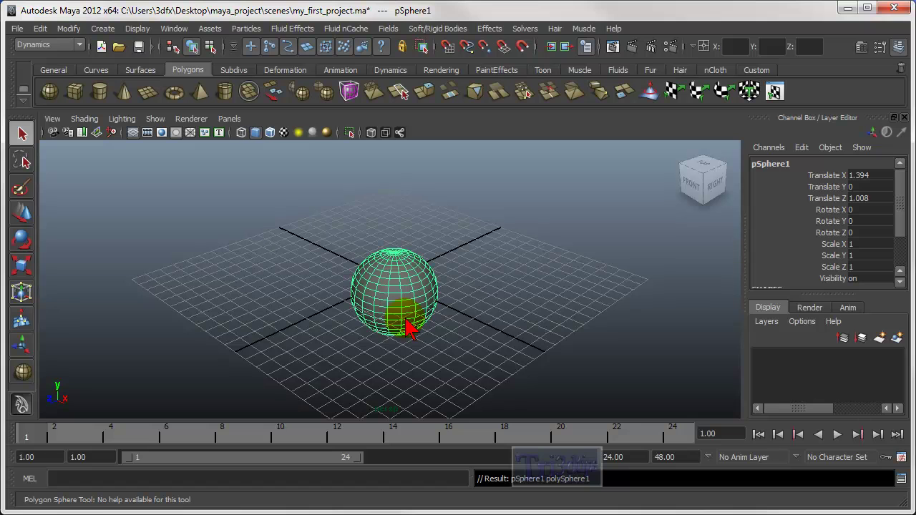
Switch the sphere to face selection, select the faces of its upper half and move them slightly upward along Y.
{"action": "right_click", "coordinate": [399, 267]}
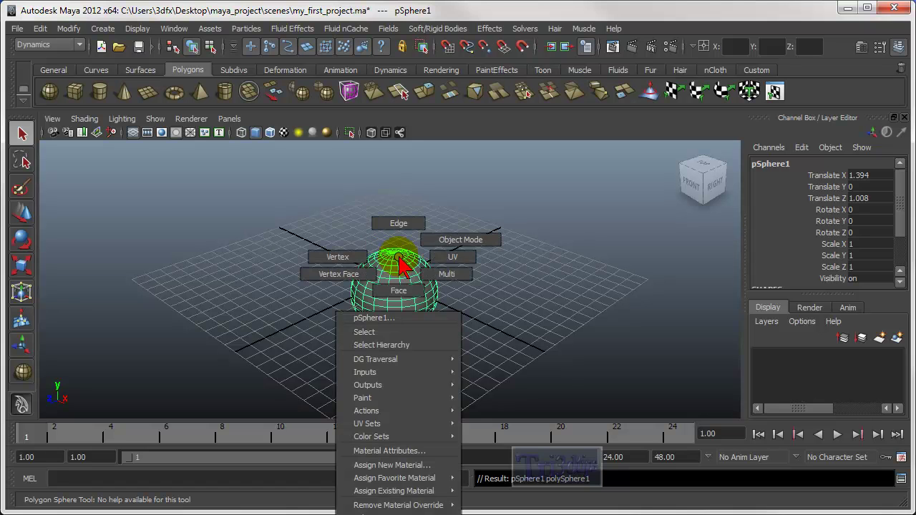
{"action": "right_click_drag", "start_coordinate": [399, 258], "coordinate": [404, 295]}
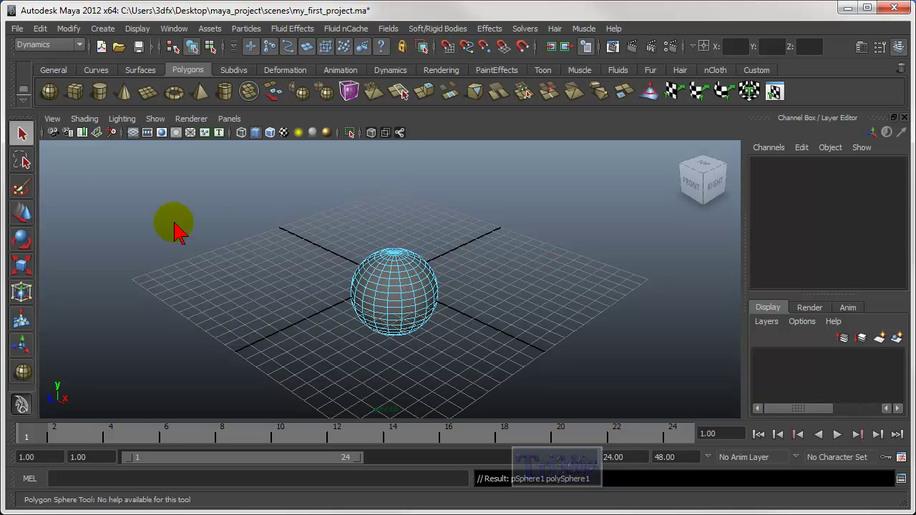
{"action": "left_click", "coordinate": [23, 213]}
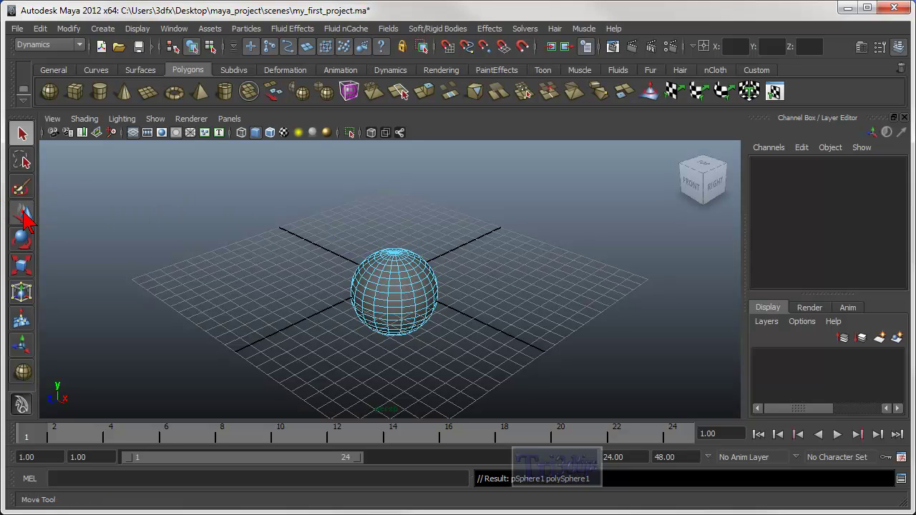
{"action": "left_click", "coordinate": [24, 215]}
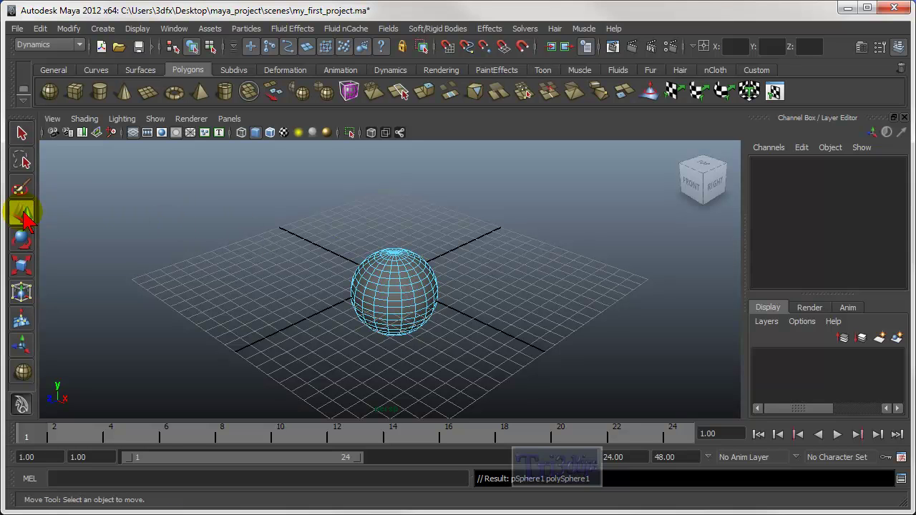
{"action": "left_click", "coordinate": [353, 230]}
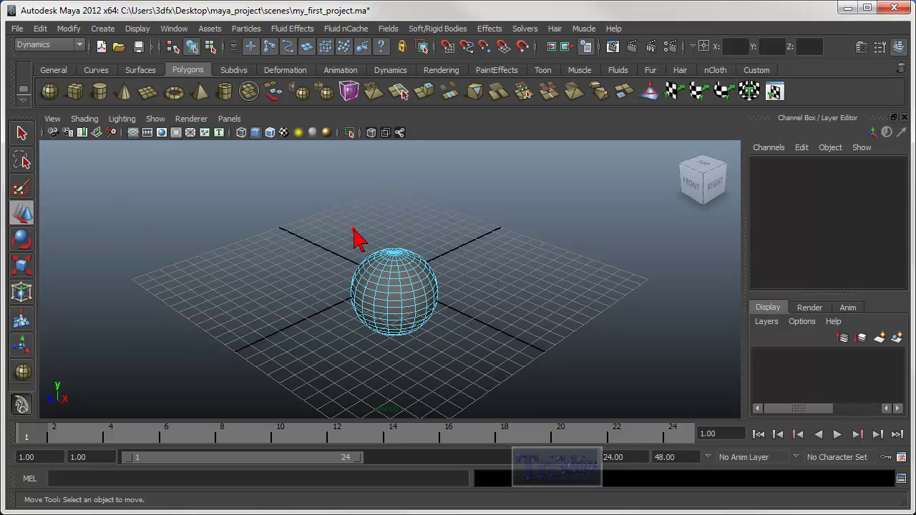
{"action": "left_click_drag", "start_coordinate": [354, 230], "coordinate": [425, 295]}
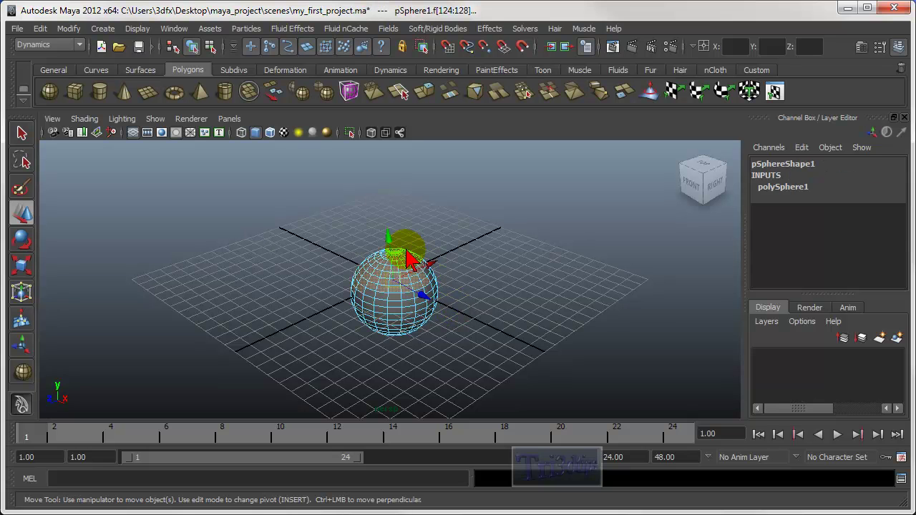
{"action": "left_click_drag", "start_coordinate": [395, 250], "coordinate": [395, 275]}
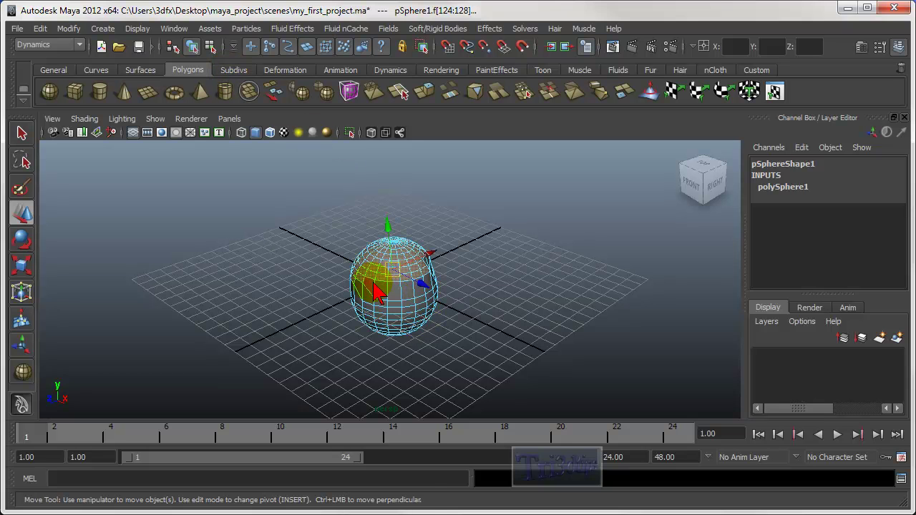
Switch the sphere to vertex selection and select the vertices of its upper half.
{"action": "right_click", "coordinate": [377, 291]}
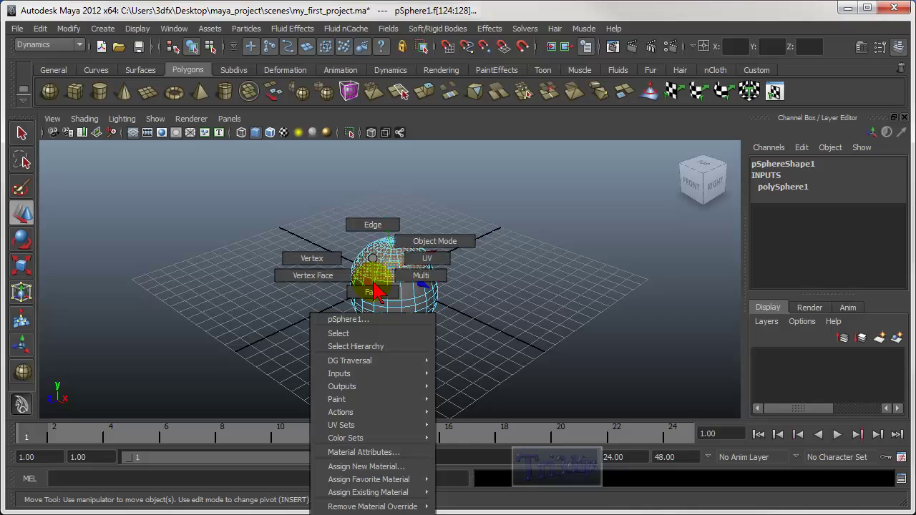
{"action": "right_click_drag", "start_coordinate": [377, 292], "coordinate": [323, 272]}
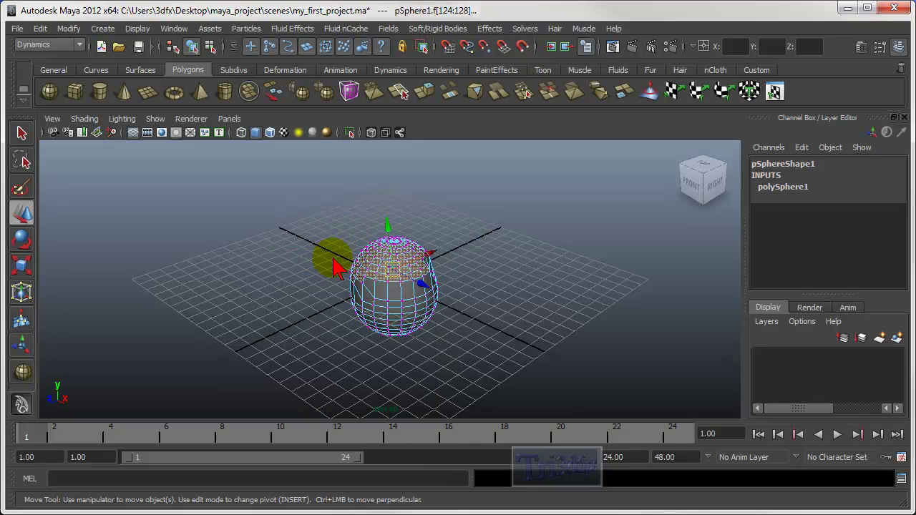
{"action": "key", "text": "F9"}
{"action": "left_click_drag", "start_coordinate": [454, 310], "coordinate": [423, 284]}
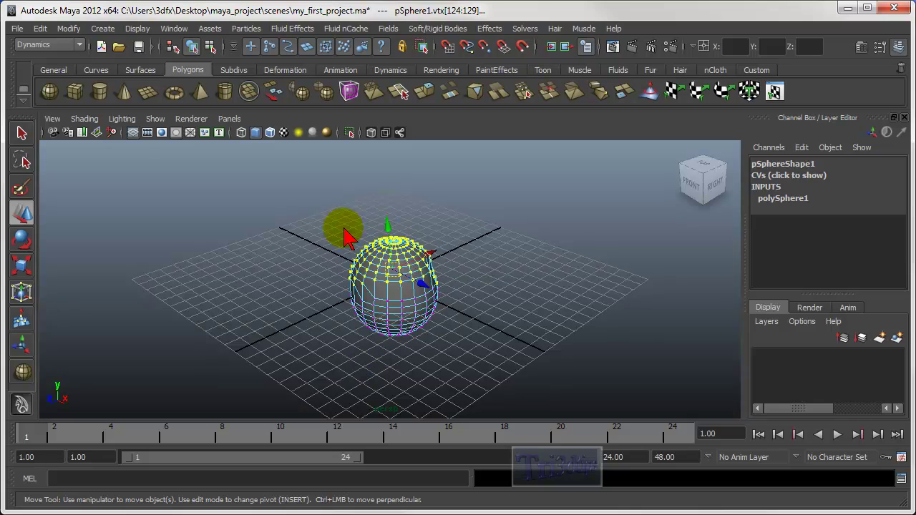
Switch the sphere to edge selection and try selecting single edges on its front side.
{"action": "right_click_drag", "start_coordinate": [405, 266], "coordinate": [458, 313]}
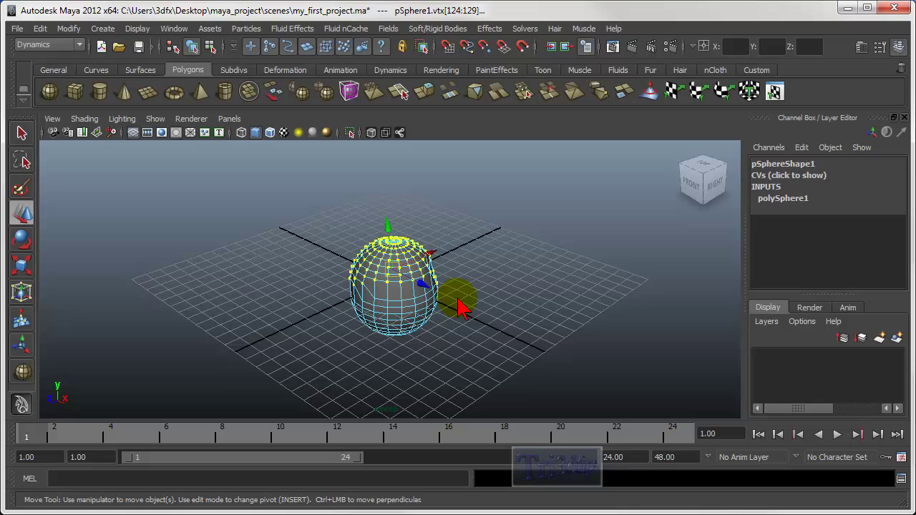
{"action": "left_click", "coordinate": [411, 309]}
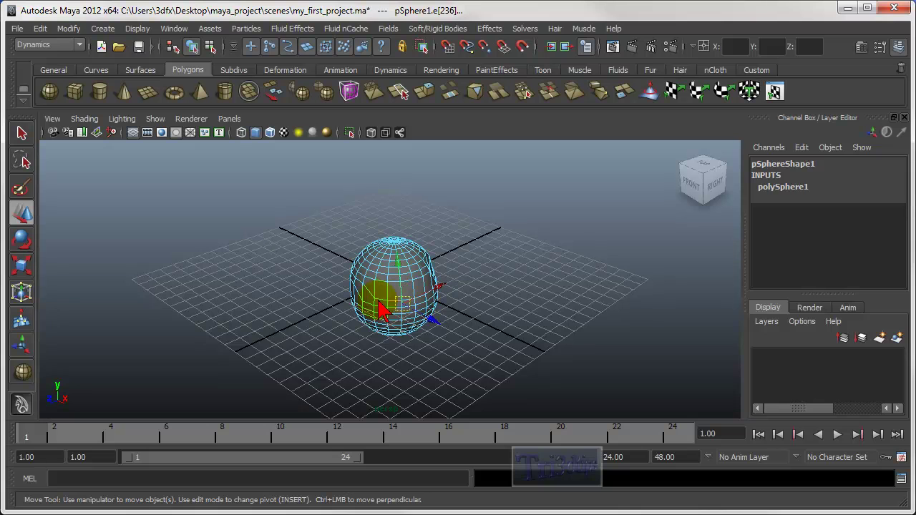
{"action": "left_click", "coordinate": [448, 336]}
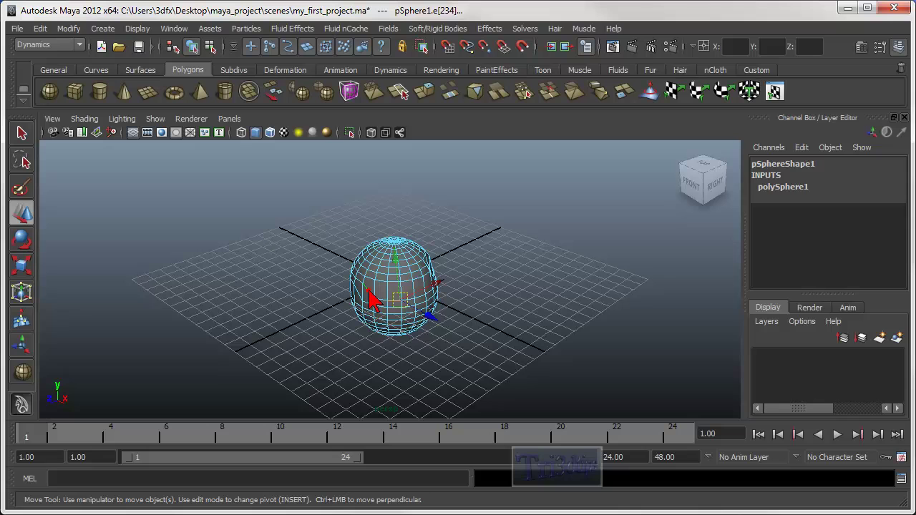
{"action": "left_click", "coordinate": [439, 329]}
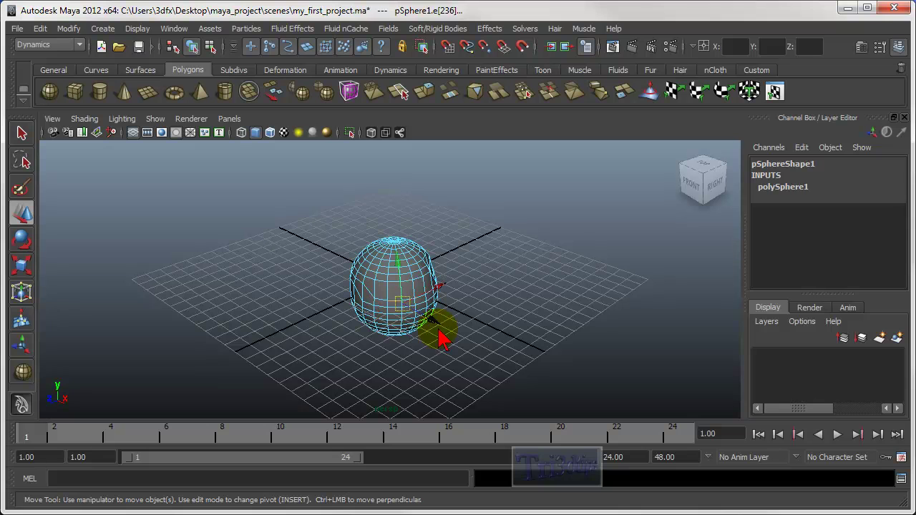
Change the selection mode to component type, toggle the point components filter off and on, and select the sphere's upper vertices.
{"action": "left_click", "coordinate": [211, 48]}
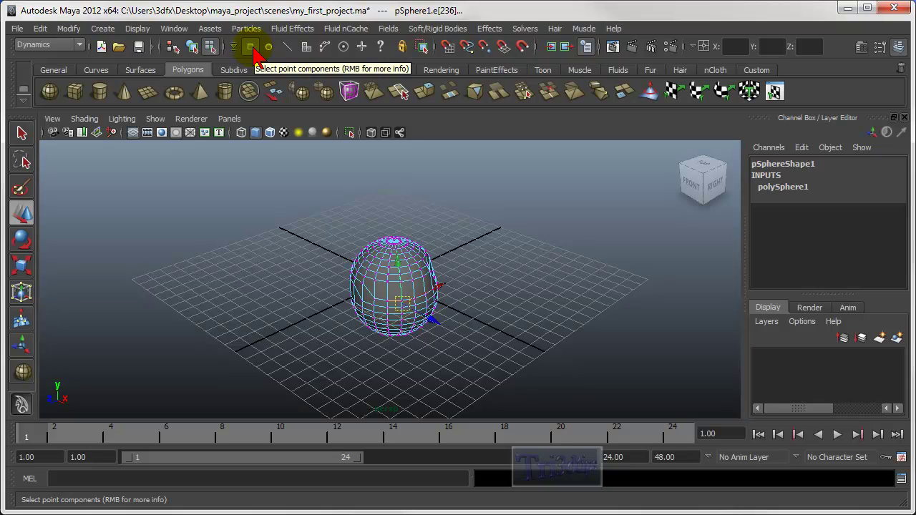
{"action": "left_click", "coordinate": [209, 47]}
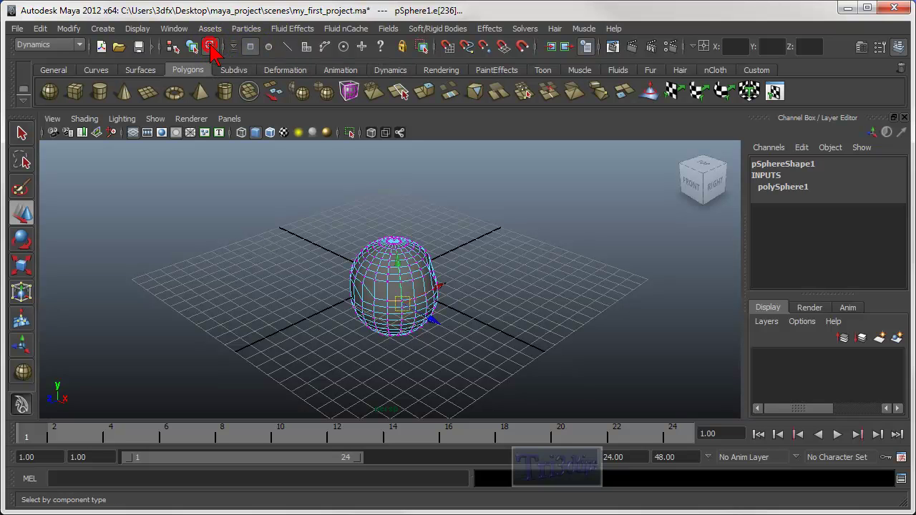
{"action": "left_click", "coordinate": [250, 48]}
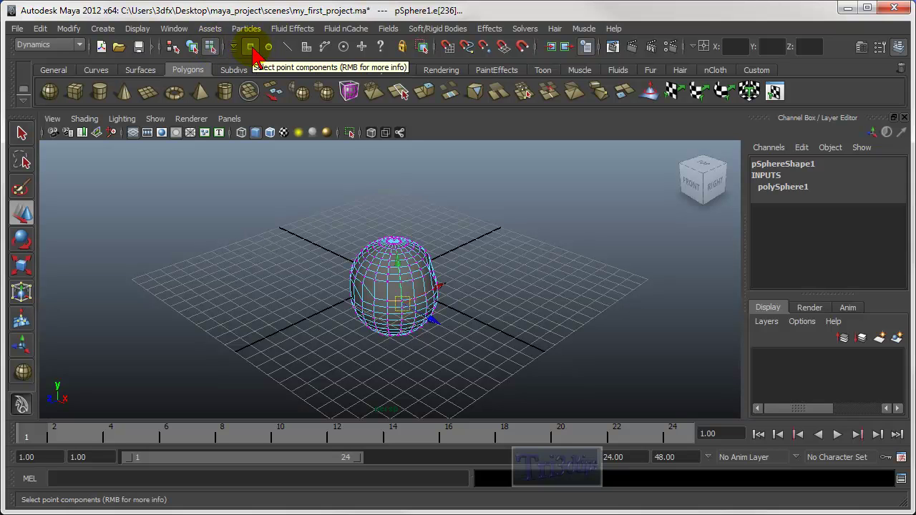
{"action": "left_click", "coordinate": [368, 170]}
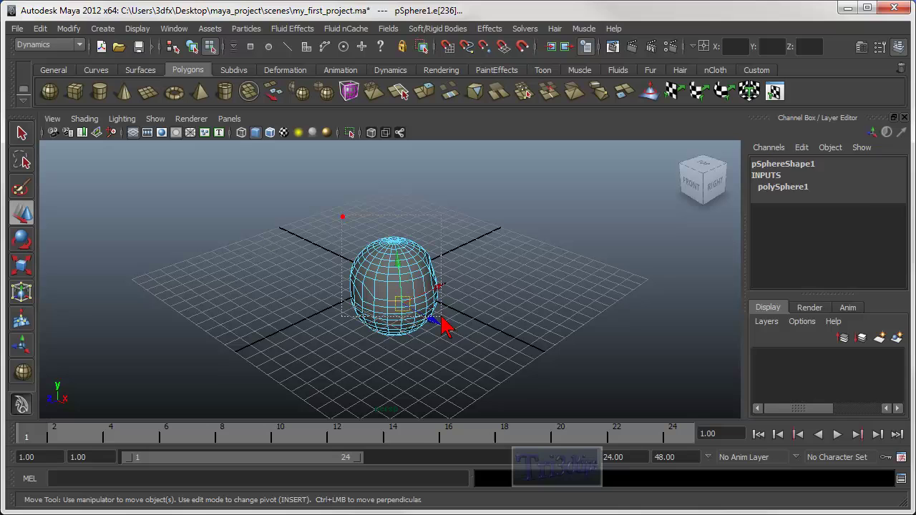
{"action": "left_click", "coordinate": [365, 227]}
{"action": "left_click", "coordinate": [309, 175]}
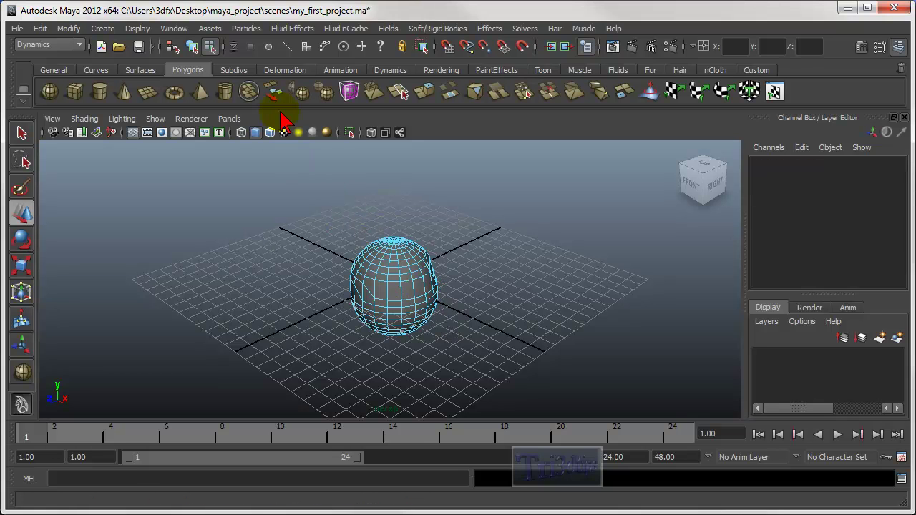
{"action": "left_click", "coordinate": [250, 48]}
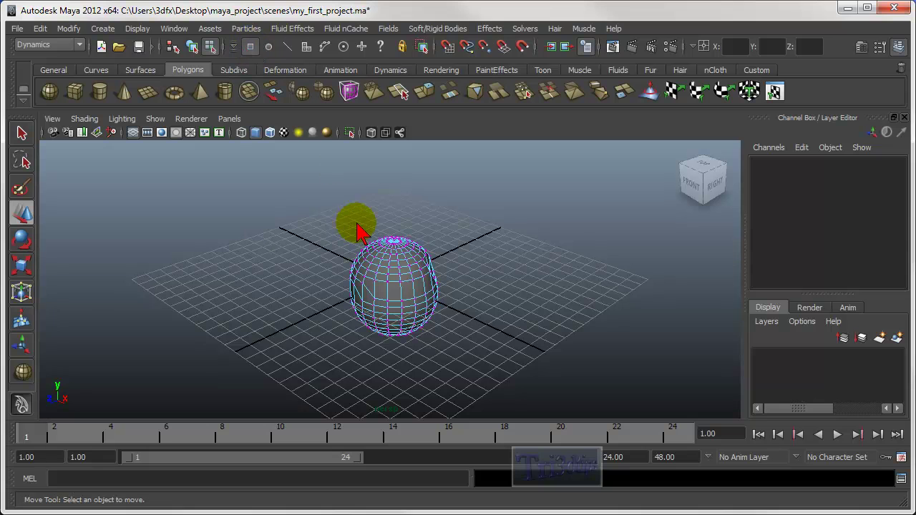
{"action": "left_click_drag", "start_coordinate": [358, 225], "coordinate": [461, 283]}
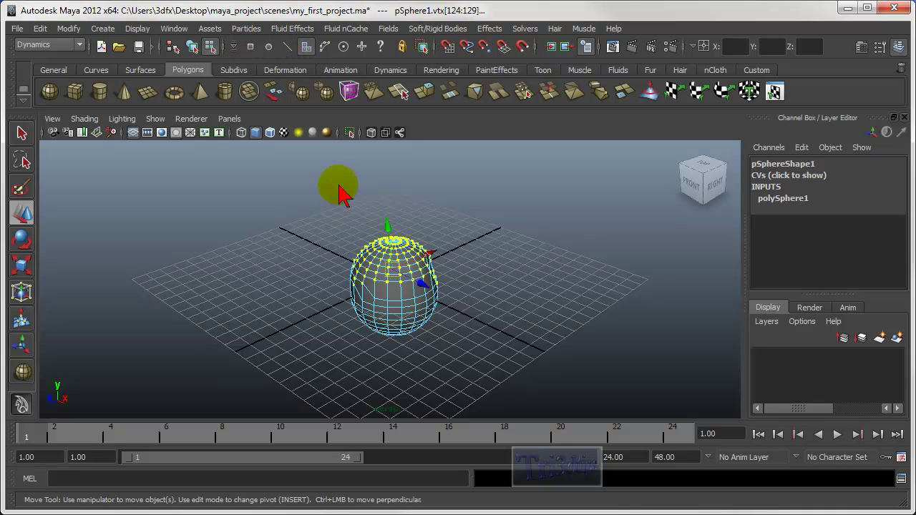
Clear the vertex selection, enable only line components and select the edges of the sphere's upper half.
{"action": "mouse_move", "coordinate": [351, 215]}
{"action": "left_mouse_down"}
{"action": "mouse_move", "coordinate": [444, 286]}
{"action": "mouse_move", "coordinate": [375, 219]}
{"action": "mouse_move", "coordinate": [420, 265]}
{"action": "mouse_move", "coordinate": [365, 226]}
{"action": "left_mouse_up"}
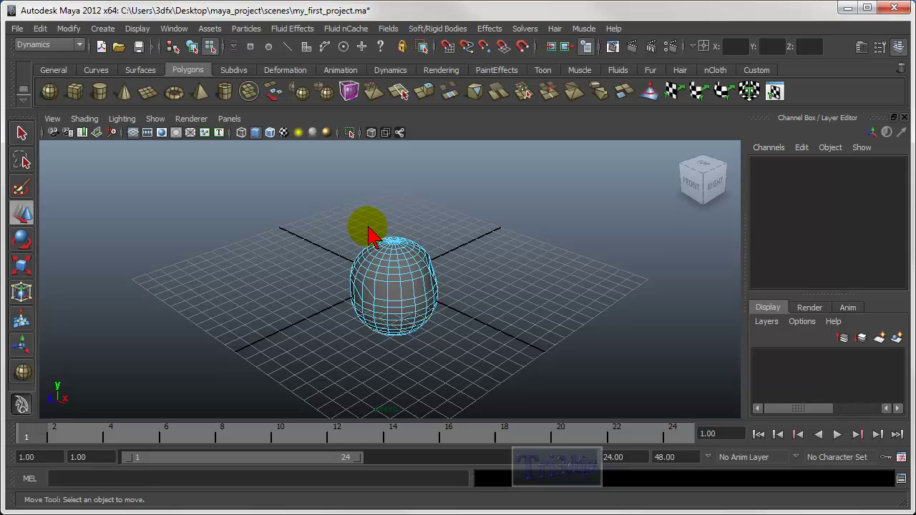
{"action": "left_click", "coordinate": [287, 46]}
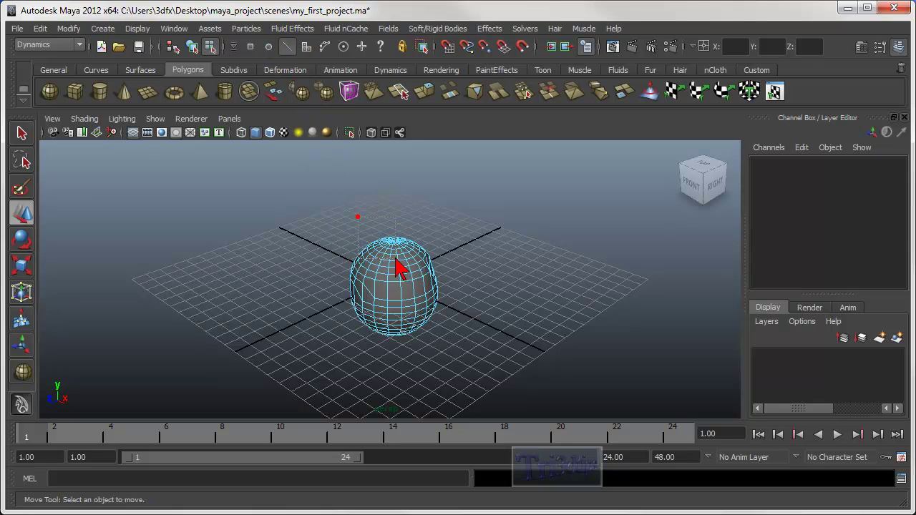
{"action": "left_click_drag", "start_coordinate": [442, 301], "coordinate": [380, 243]}
{"action": "left_click_drag", "start_coordinate": [439, 293], "coordinate": [436, 301]}
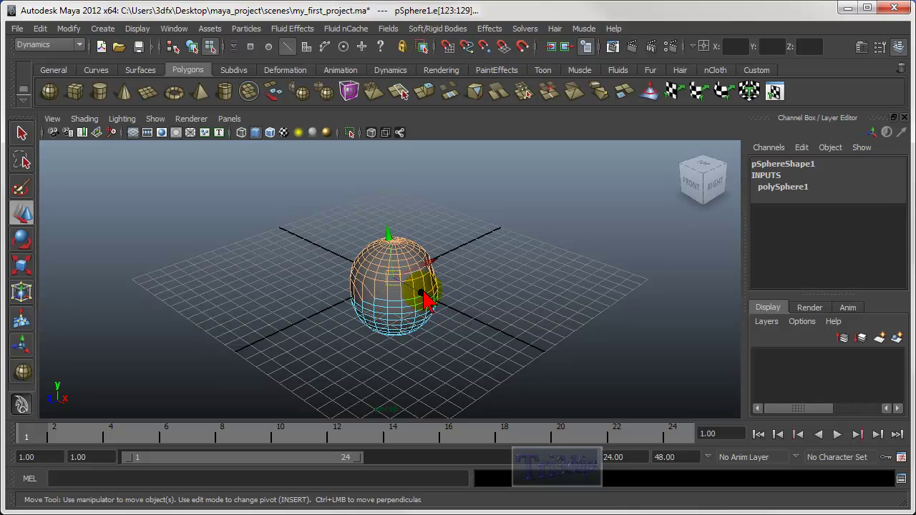
Switch to object-type selection with the whole sphere selected, return to component type and select the edges of its upper half.
{"action": "left_click", "coordinate": [432, 239]}
{"action": "left_click", "coordinate": [396, 265]}
{"action": "left_click", "coordinate": [191, 47]}
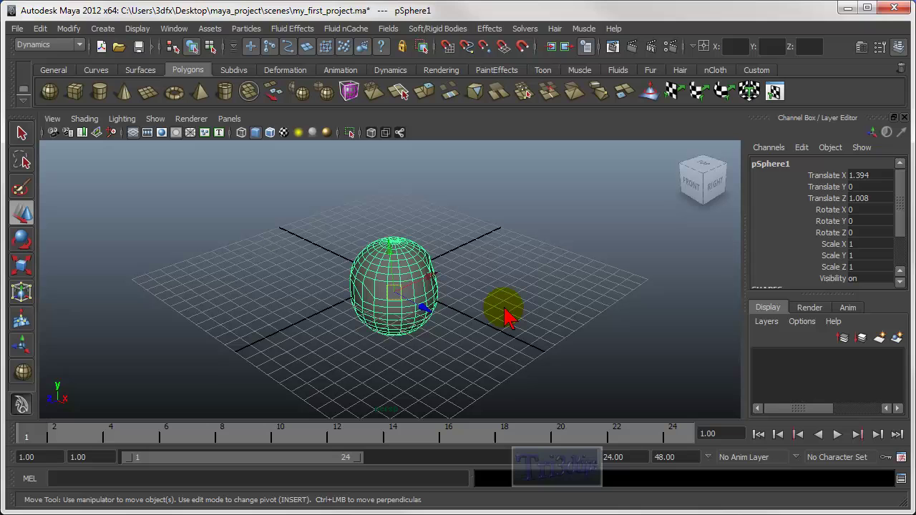
{"action": "left_click", "coordinate": [191, 47]}
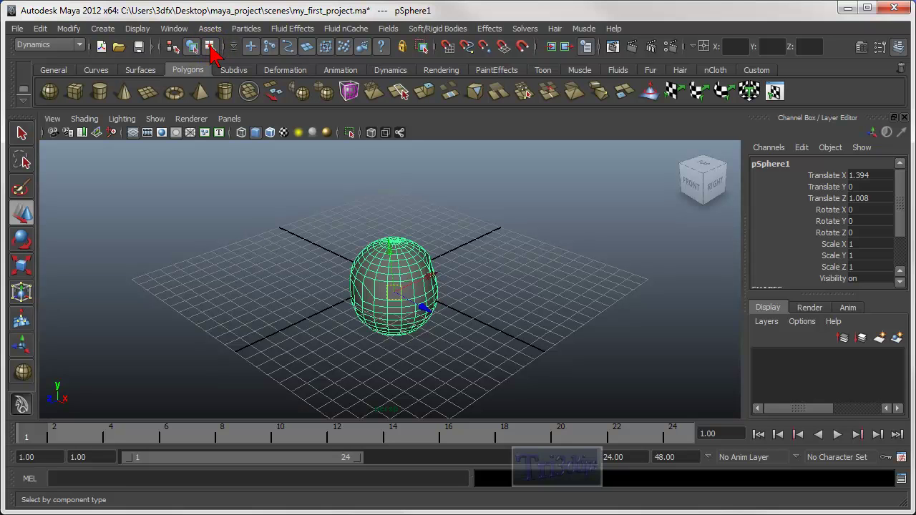
{"action": "left_click", "coordinate": [211, 46]}
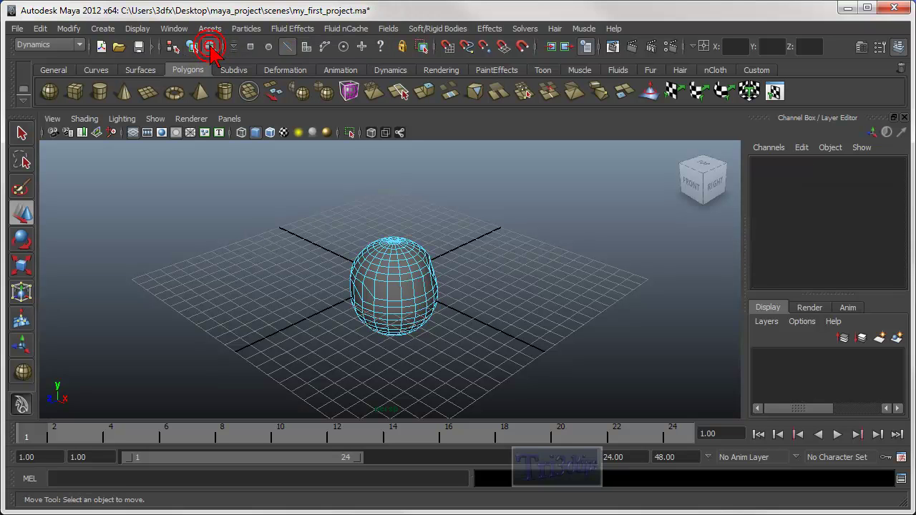
{"action": "left_click", "coordinate": [418, 283]}
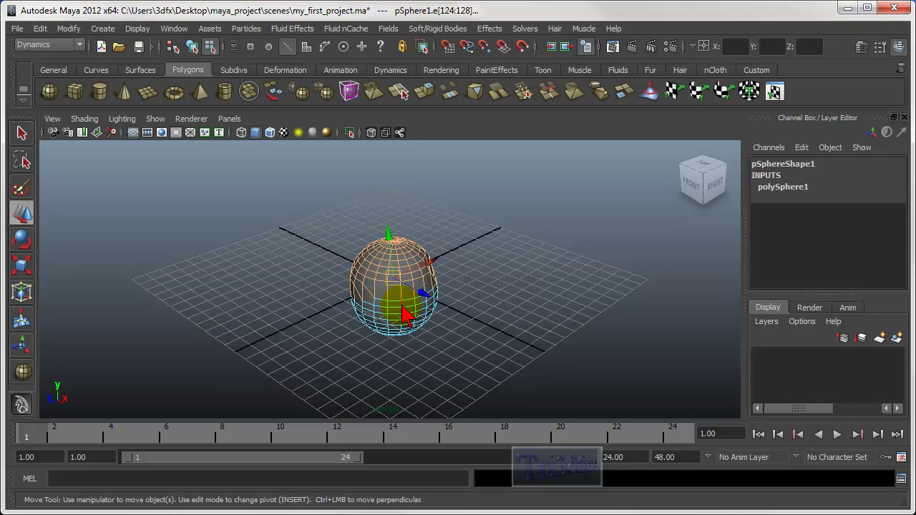
Return the sphere to Object Mode, select it as a whole object and clear the selection.
{"action": "right_click_drag", "start_coordinate": [402, 307], "coordinate": [445, 247]}
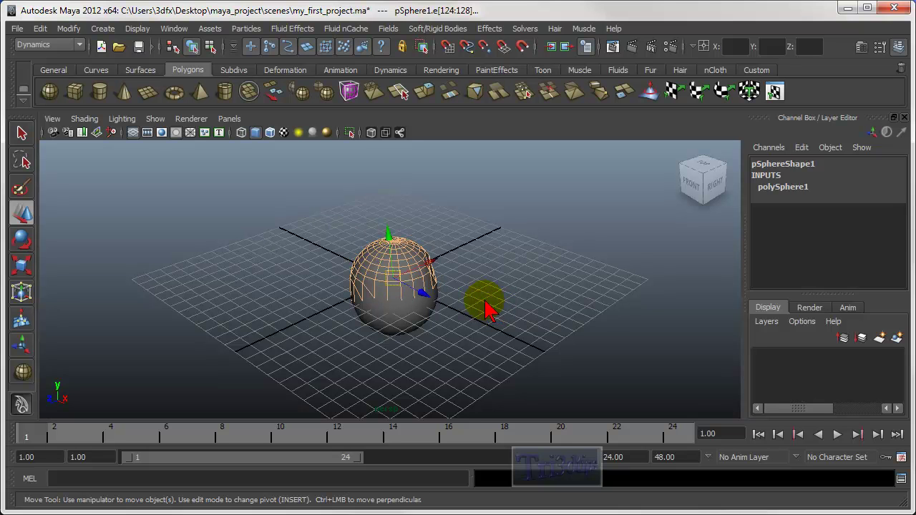
{"action": "left_click", "coordinate": [415, 326]}
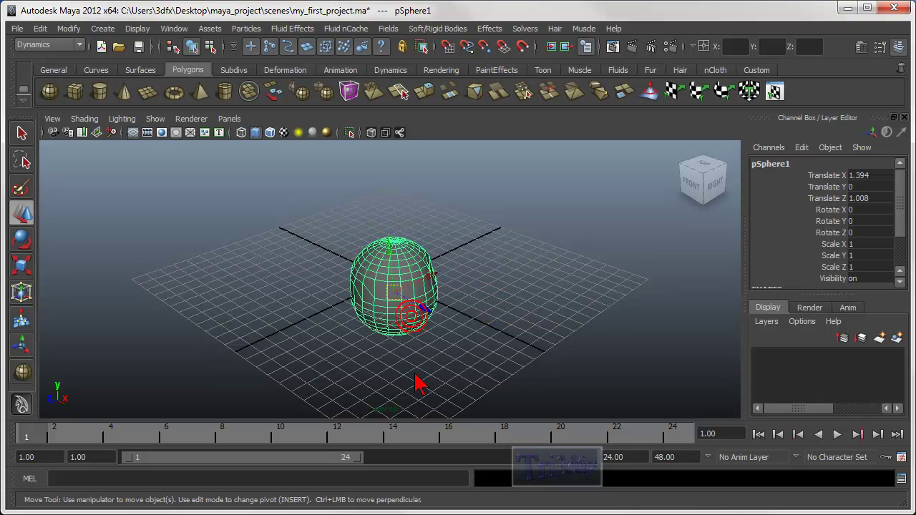
{"action": "left_click", "coordinate": [460, 284]}
{"action": "left_click", "coordinate": [425, 306]}
{"action": "left_click", "coordinate": [424, 299]}
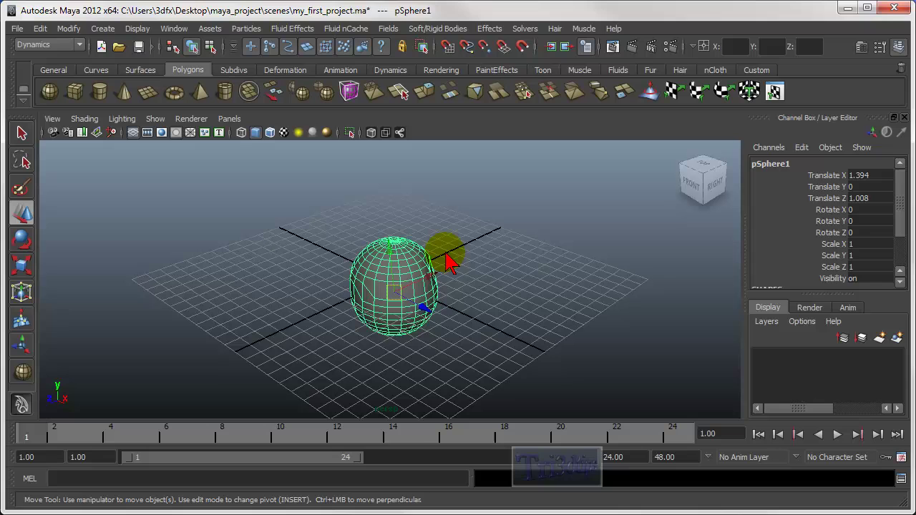
{"action": "left_click", "coordinate": [459, 271]}
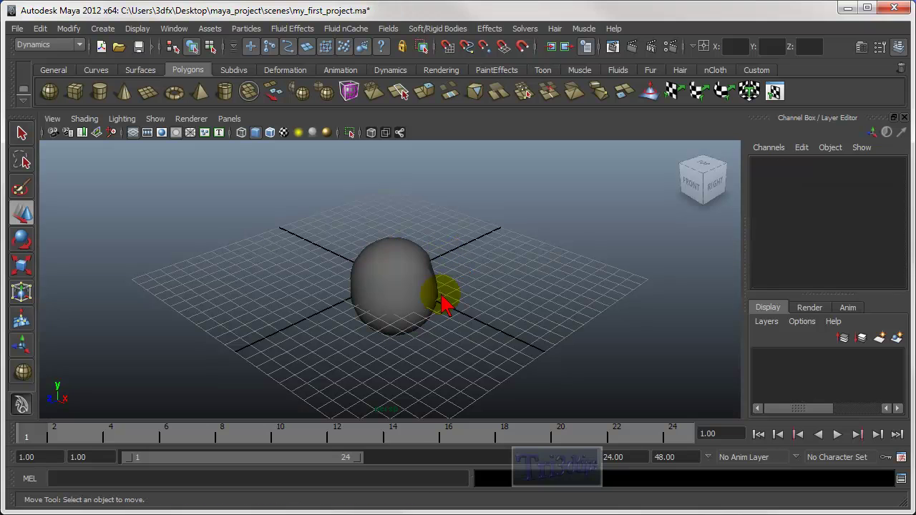
Change the selection mode to component type and enable the point, line and face component filters together.
{"action": "left_click", "coordinate": [210, 49]}
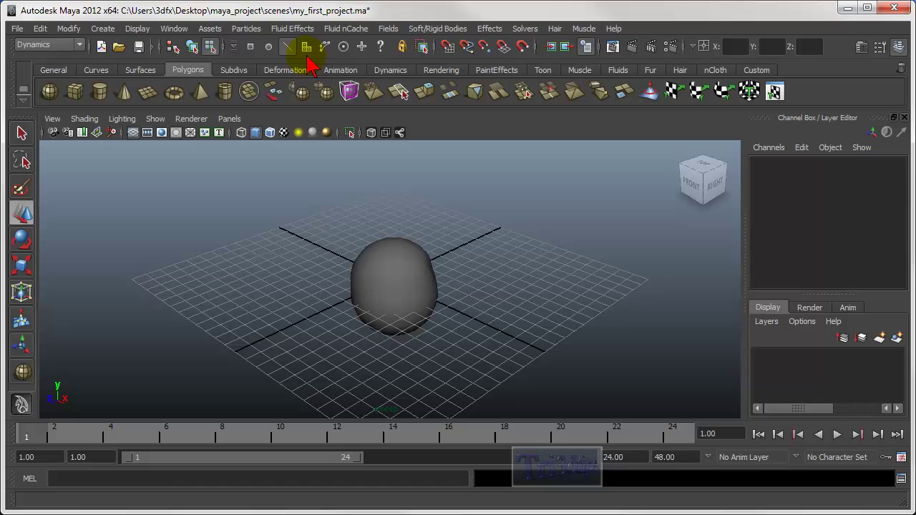
{"action": "left_click", "coordinate": [251, 48]}
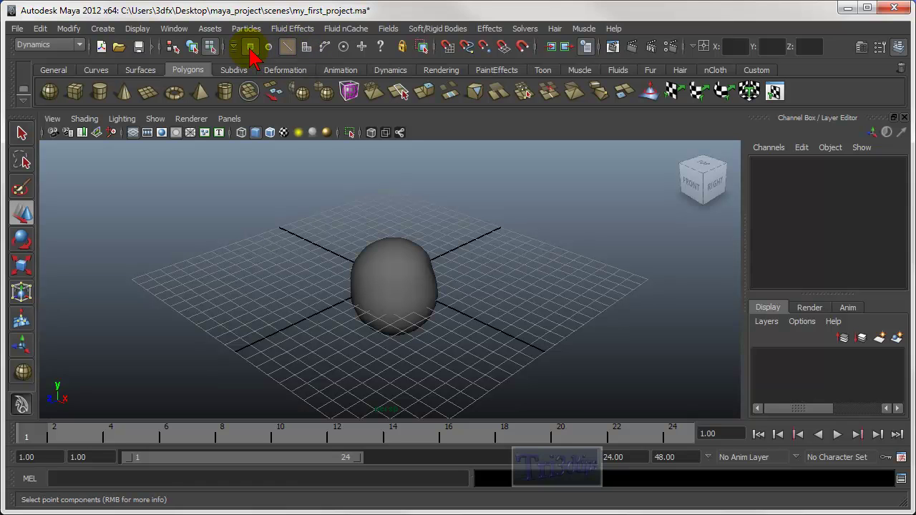
{"action": "left_click", "coordinate": [287, 49]}
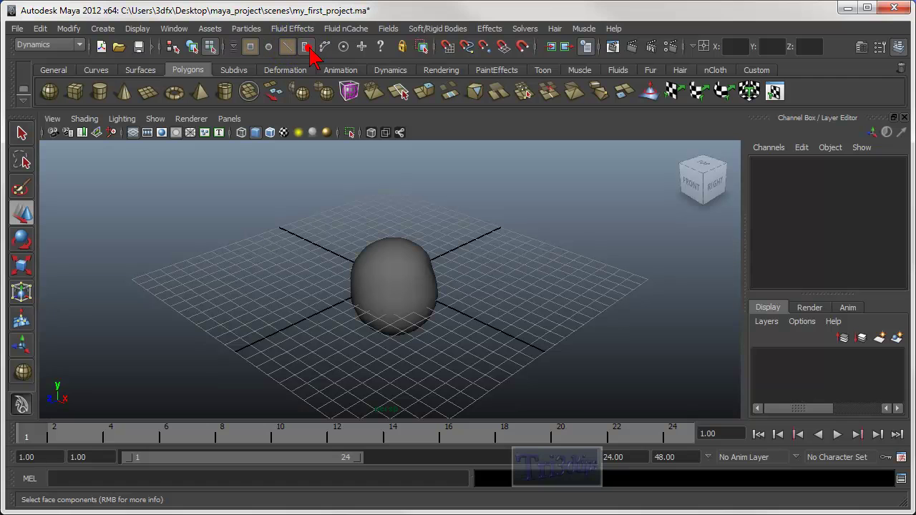
{"action": "left_click", "coordinate": [309, 45]}
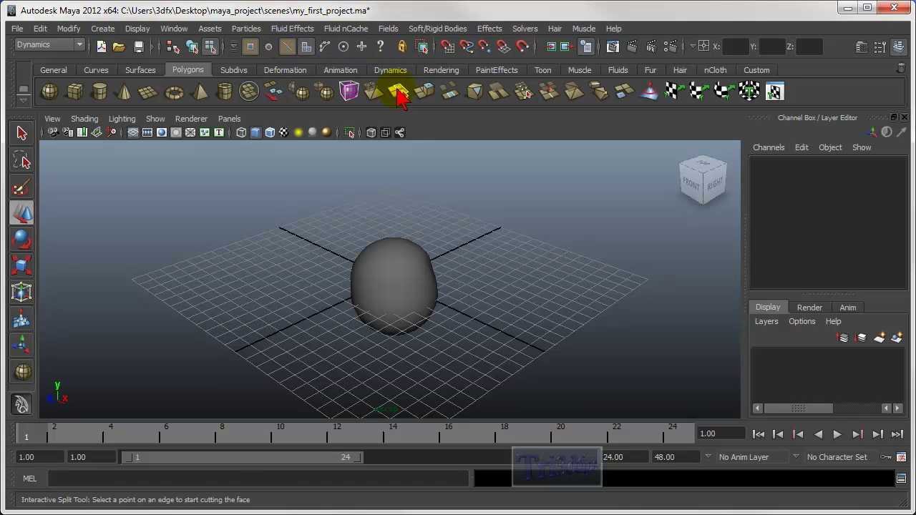
Turn on grid snapping, return the sphere to Object Mode and move it to the grid point at X -3, Y 0, Z 0.
{"action": "left_click", "coordinate": [447, 48]}
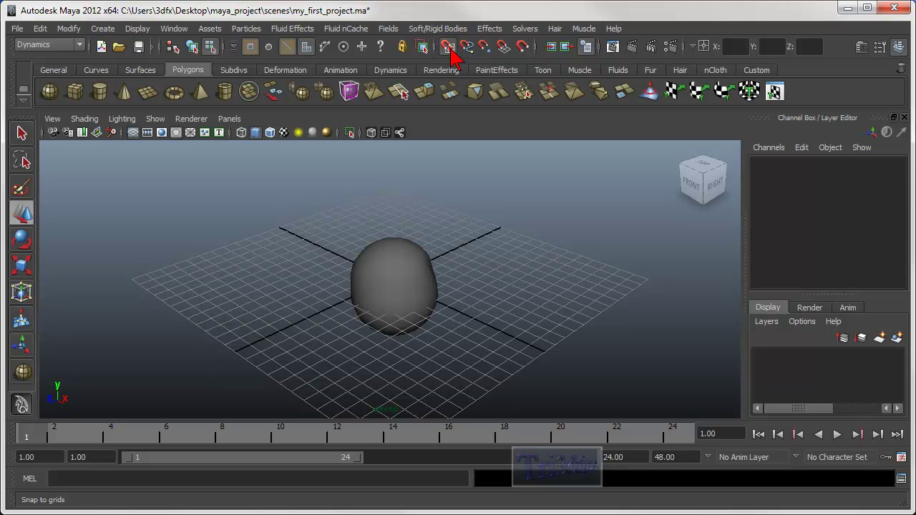
{"action": "left_click", "coordinate": [406, 266]}
{"action": "right_click", "coordinate": [404, 261]}
{"action": "mouse_move", "coordinate": [400, 263]}
{"action": "right_mouse_down"}
{"action": "mouse_move", "coordinate": [434, 241]}
{"action": "mouse_move", "coordinate": [459, 243]}
{"action": "right_mouse_up"}
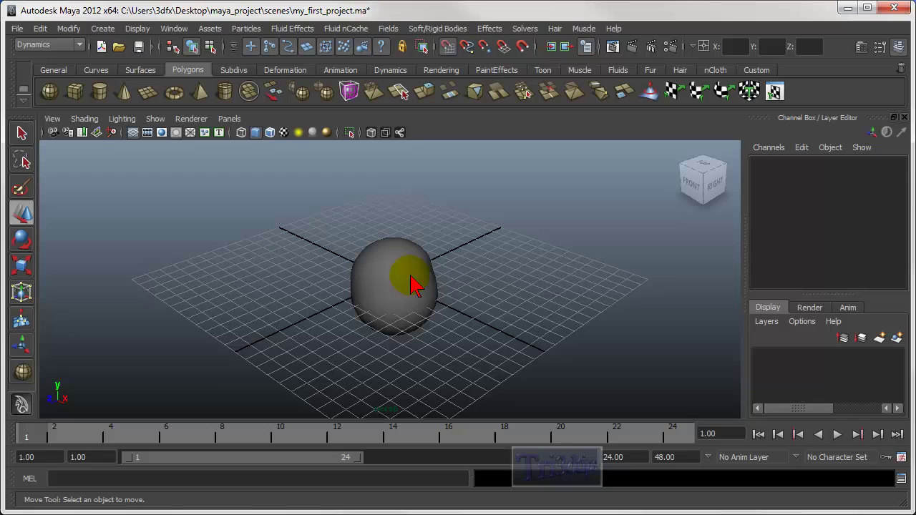
{"action": "left_click", "coordinate": [413, 287]}
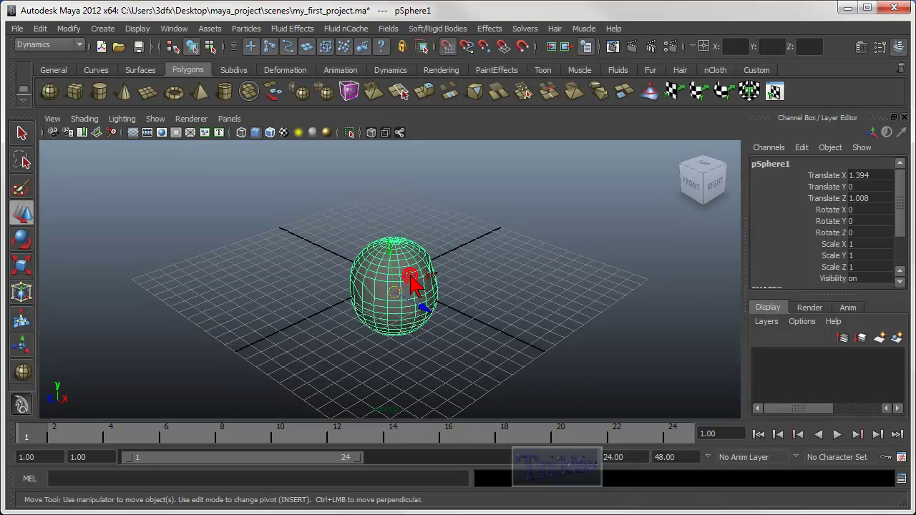
{"action": "left_click", "coordinate": [447, 47]}
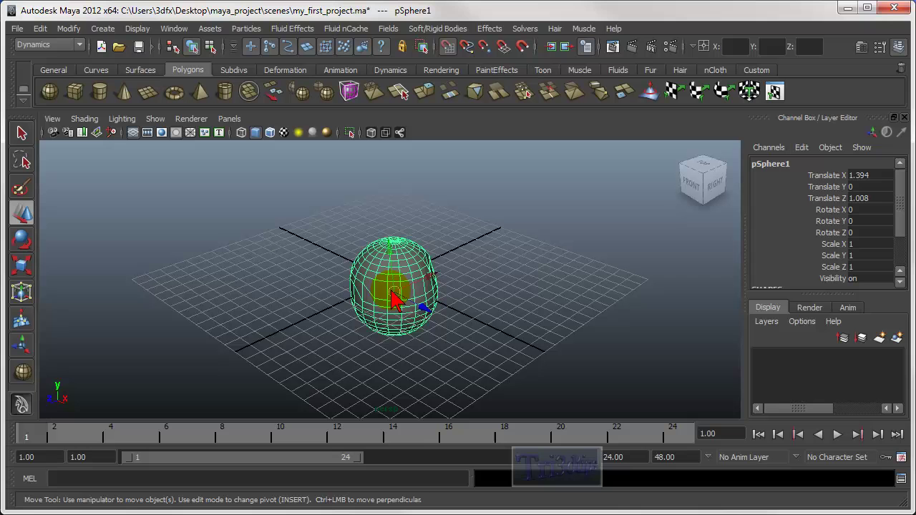
{"action": "left_click_drag", "start_coordinate": [391, 292], "coordinate": [359, 264]}
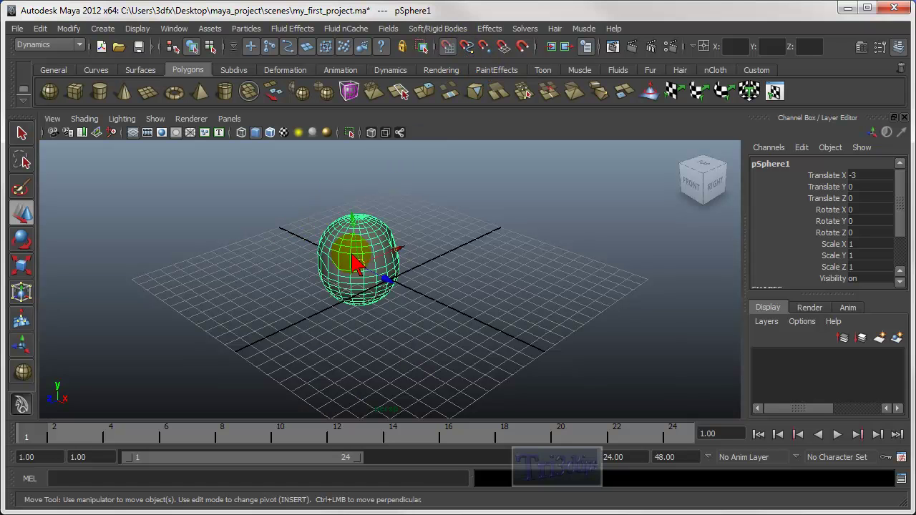
Draw a grid-snapped, winding curve across the front of the grid with the EP Curve Tool and finish it.
{"action": "left_click", "coordinate": [102, 29]}
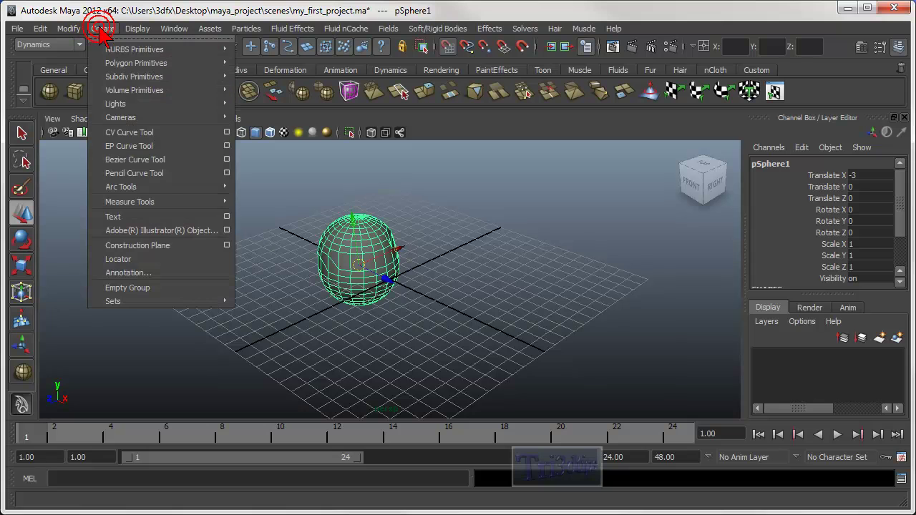
{"action": "left_click", "coordinate": [131, 147]}
{"action": "left_click", "coordinate": [286, 272]}
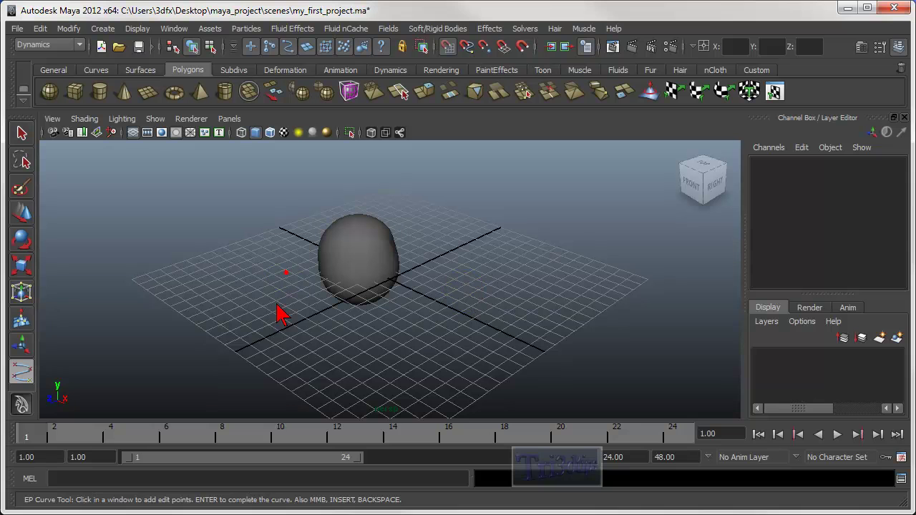
{"action": "left_click", "coordinate": [271, 326]}
{"action": "left_click", "coordinate": [329, 333]}
{"action": "left_click", "coordinate": [376, 375]}
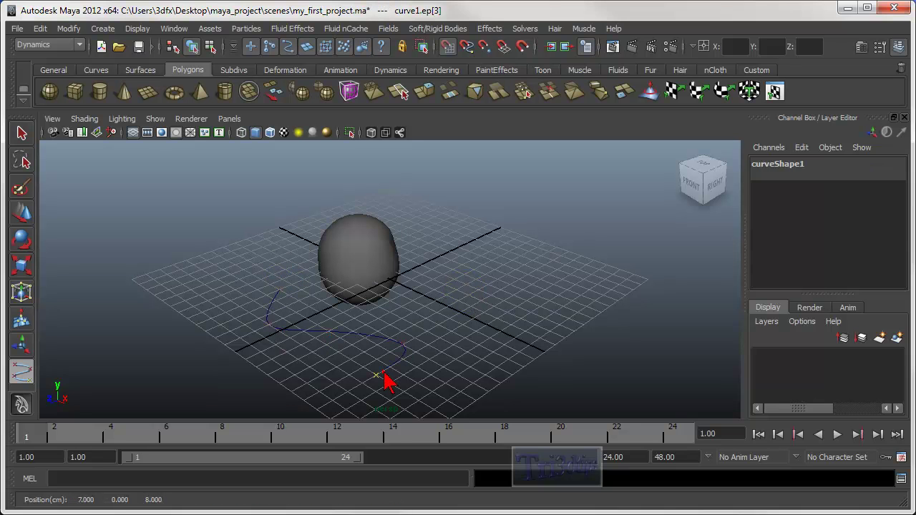
{"action": "left_click", "coordinate": [383, 372]}
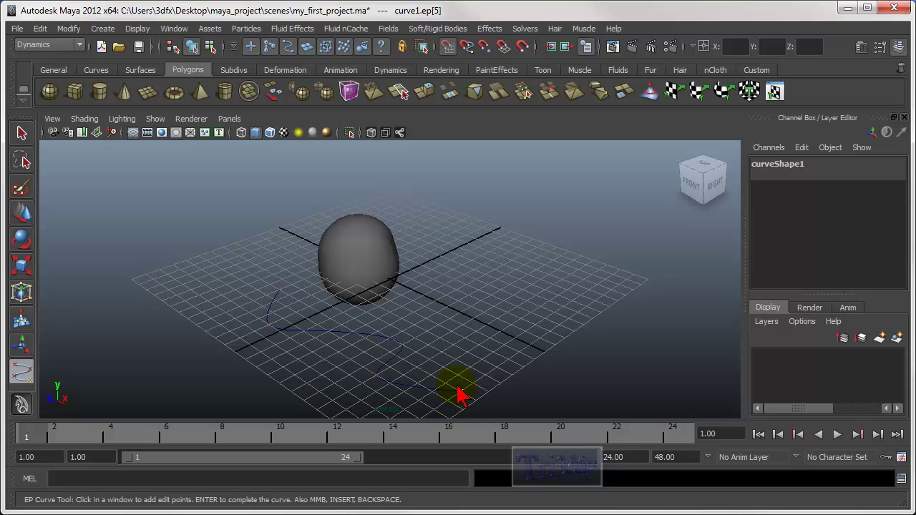
{"action": "key", "text": "Return"}
{"action": "key", "text": "w"}
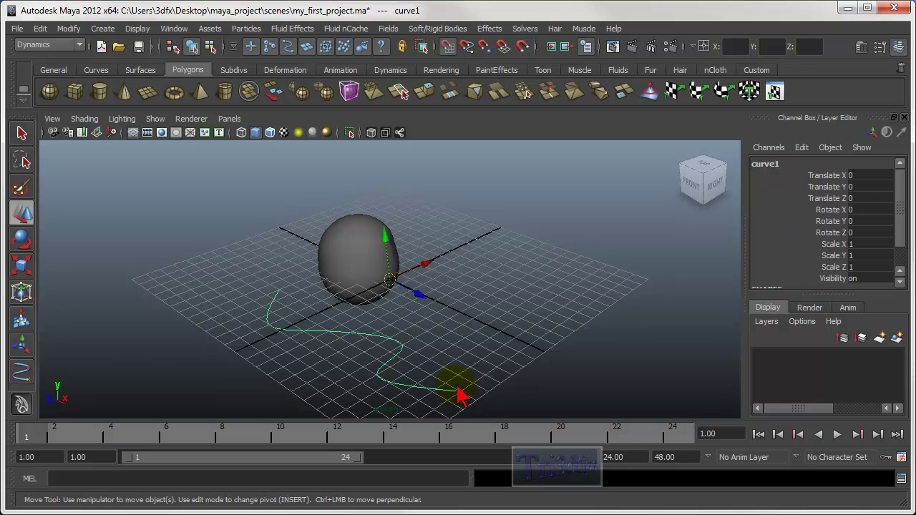
Select the sphere, switch from grid snapping to curve snapping and snap the sphere onto the drawn curve.
{"action": "left_click", "coordinate": [366, 252]}
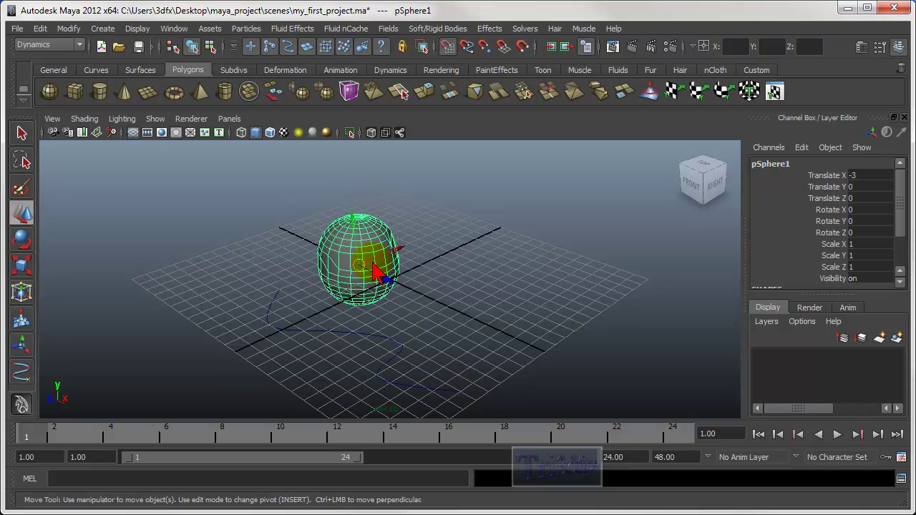
{"action": "left_click", "coordinate": [467, 45]}
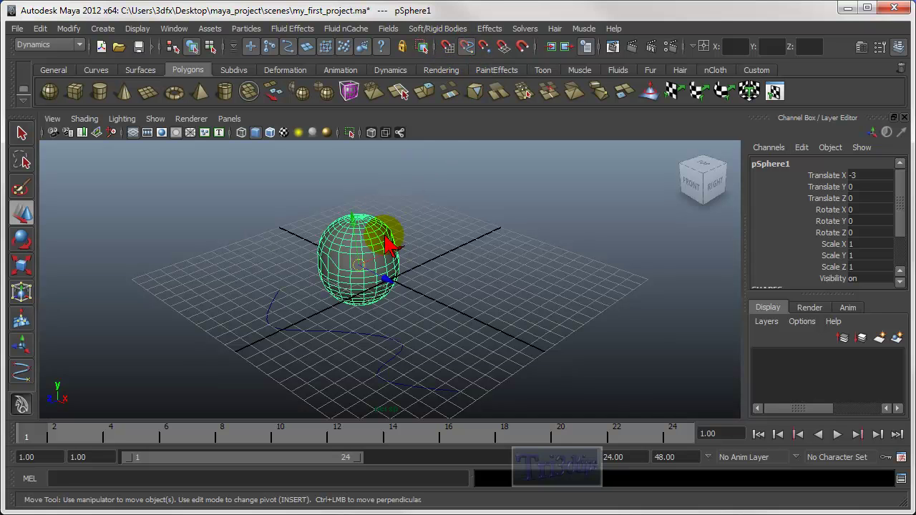
{"action": "left_click_drag", "start_coordinate": [358, 263], "coordinate": [312, 332]}
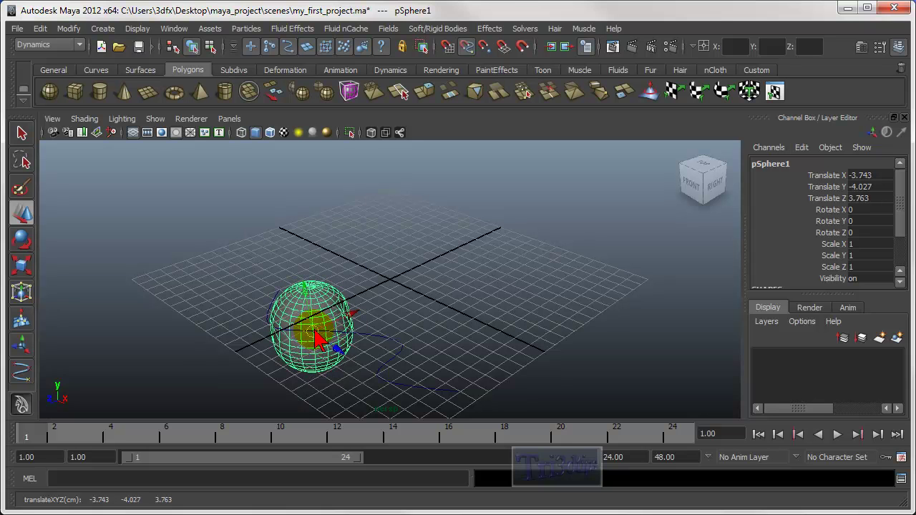
Reposition the sphere several times around the curve, leaving it at X 4.94, Y 0, Z 5.067.
{"action": "left_click_drag", "start_coordinate": [315, 338], "coordinate": [347, 328]}
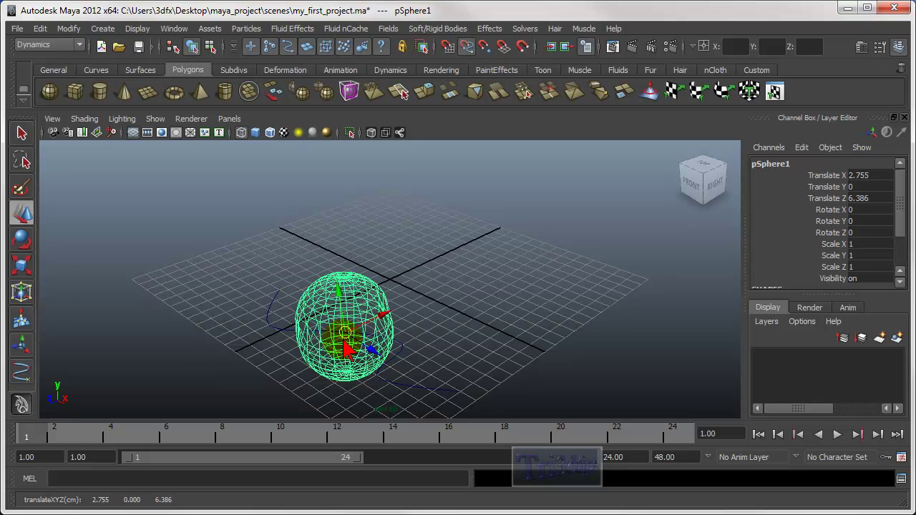
{"action": "left_click_drag", "start_coordinate": [346, 347], "coordinate": [299, 344]}
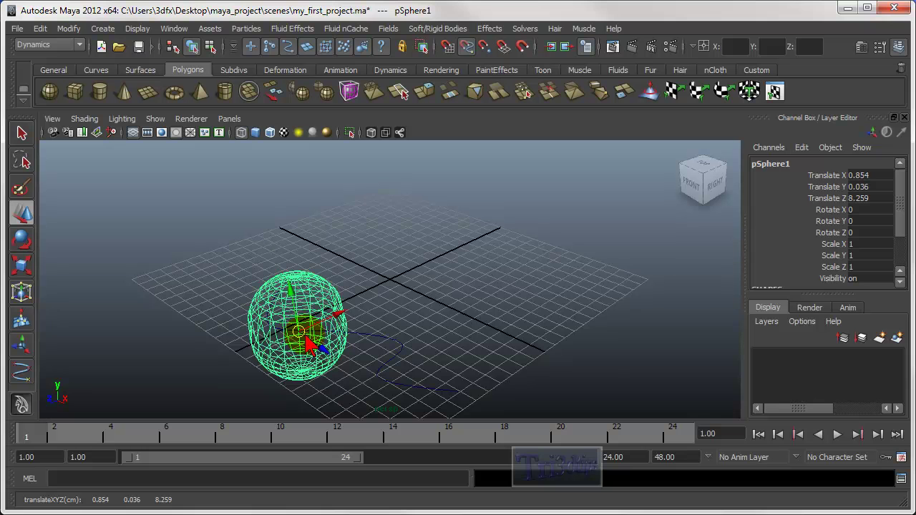
{"action": "scroll", "coordinate": [306, 339], "scroll_direction": "down", "scroll_amount": 3}
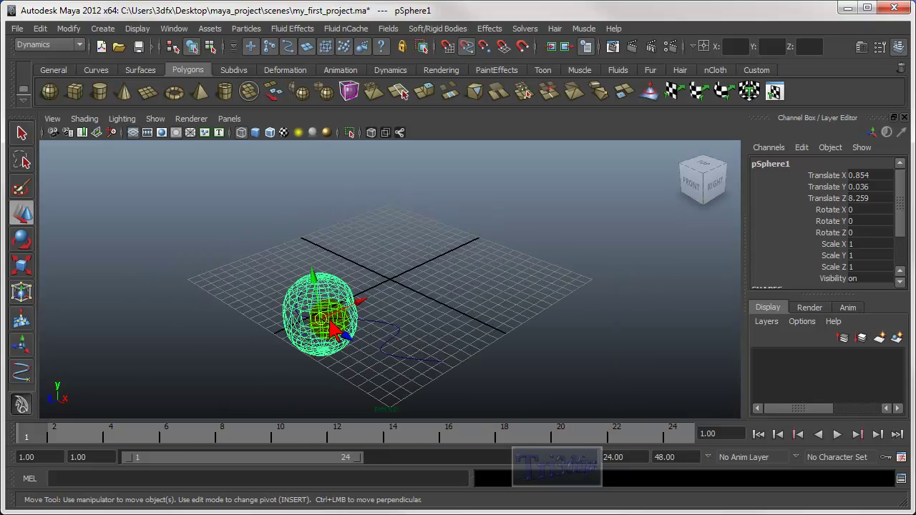
{"action": "left_click_drag", "start_coordinate": [333, 331], "coordinate": [378, 326]}
{"action": "scroll", "coordinate": [378, 326], "scroll_direction": "down", "scroll_amount": 2}
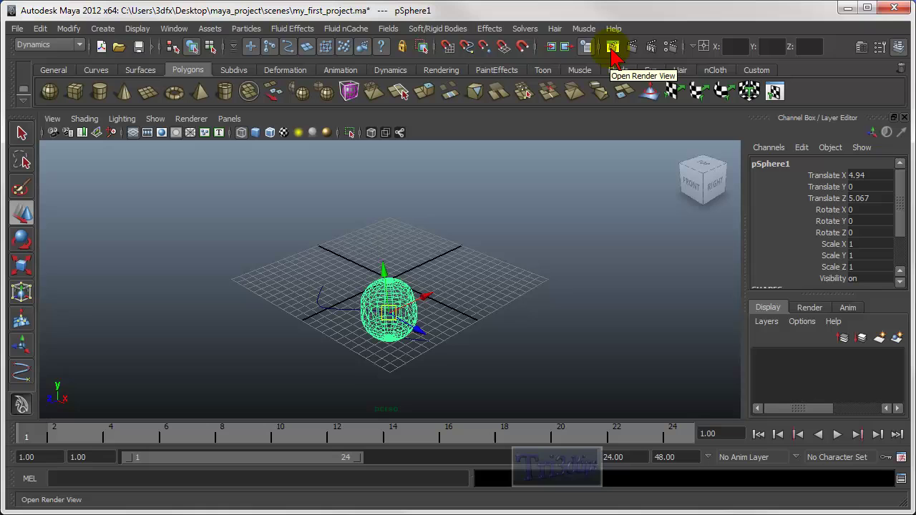
Open the Render View and render the current frame with Maya Software.
{"action": "left_click", "coordinate": [612, 48]}
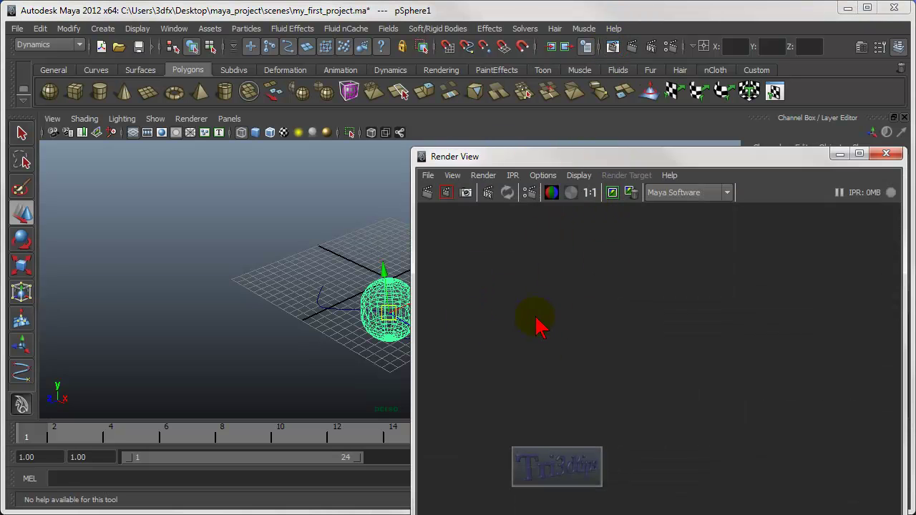
{"action": "left_click", "coordinate": [428, 199]}
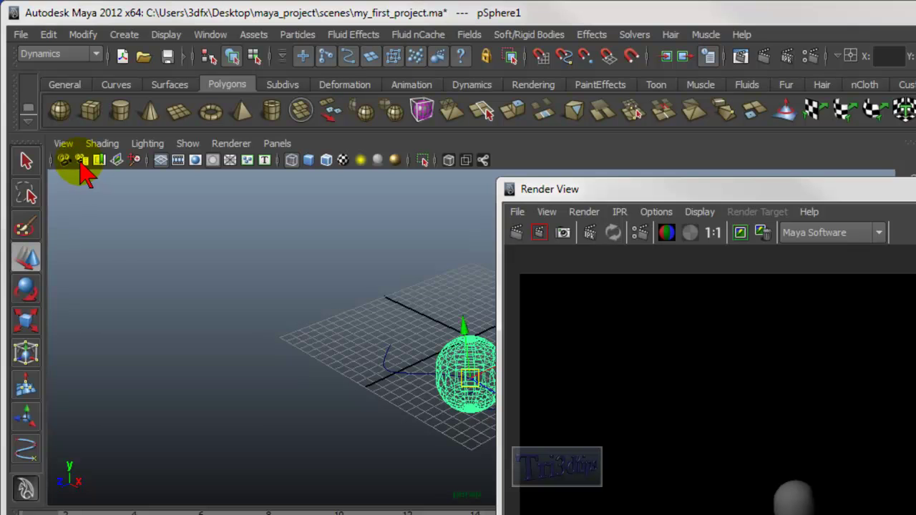
Open the perspective camera's attributes and move the Render View aside to uncover them.
{"action": "left_click", "coordinate": [82, 161]}
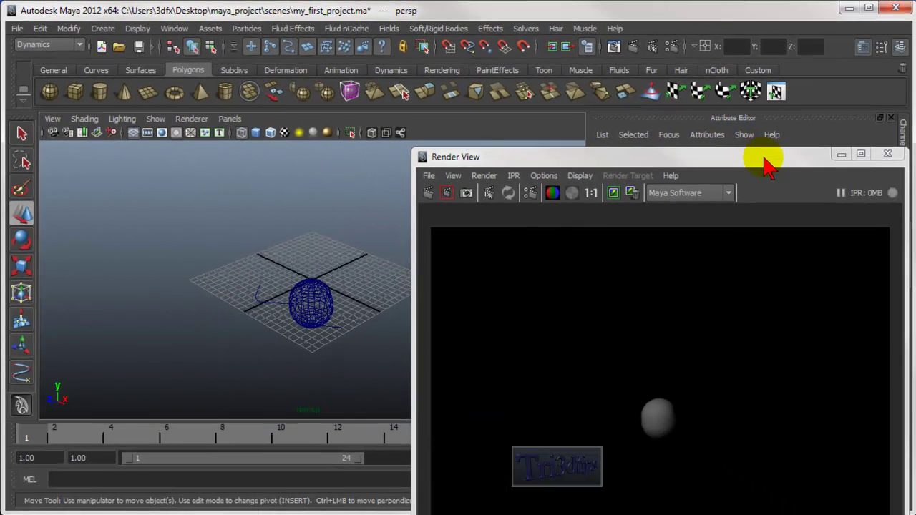
{"action": "left_click_drag", "start_coordinate": [769, 164], "coordinate": [397, 180]}
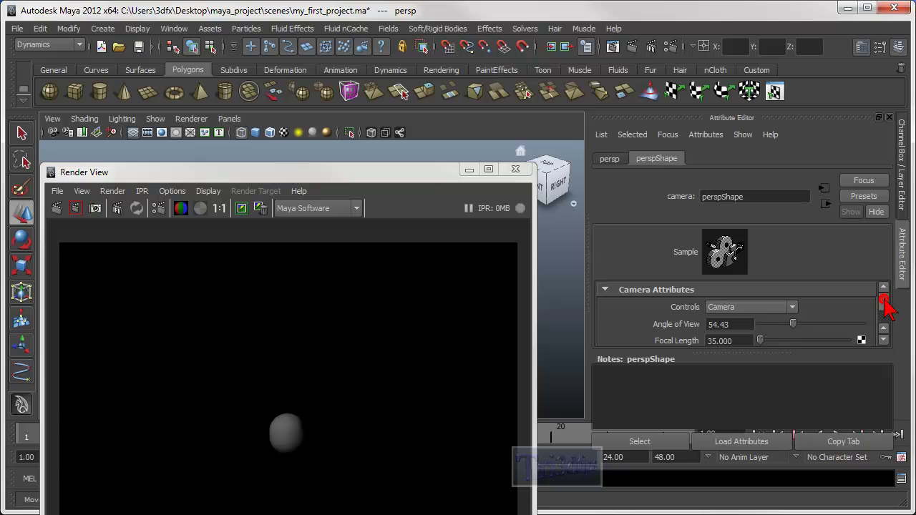
{"action": "left_click_drag", "start_coordinate": [887, 306], "coordinate": [887, 318]}
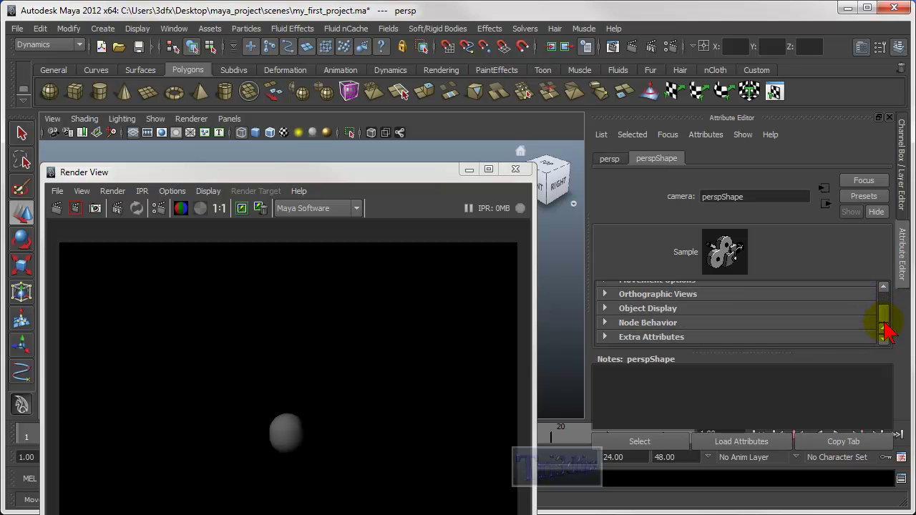
{"action": "left_click_drag", "start_coordinate": [728, 353], "coordinate": [733, 354]}
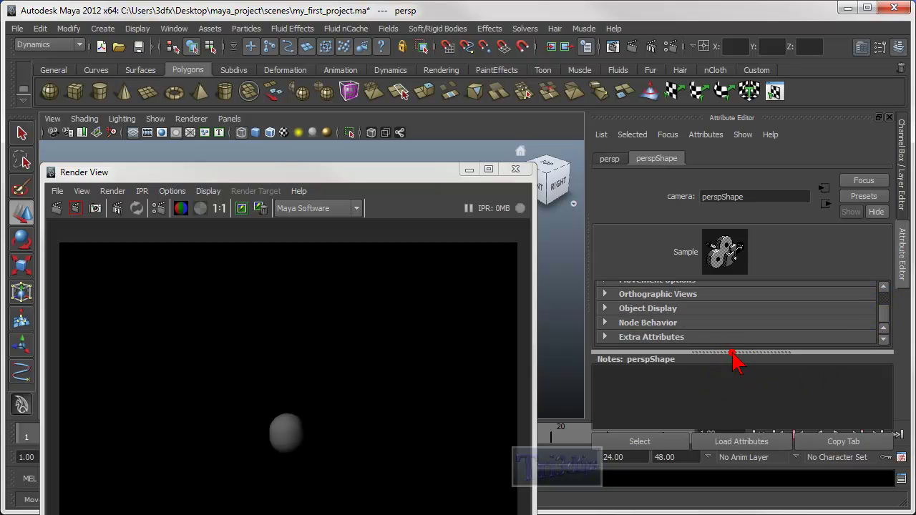
{"action": "left_click_drag", "start_coordinate": [735, 387], "coordinate": [744, 383]}
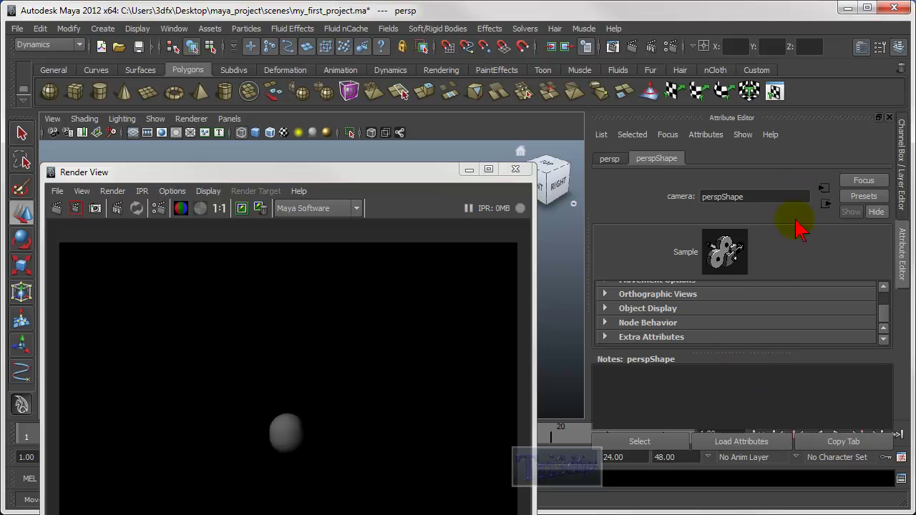
Expand the camera's Environment settings and set the background color to light grey.
{"action": "left_click", "coordinate": [883, 287]}
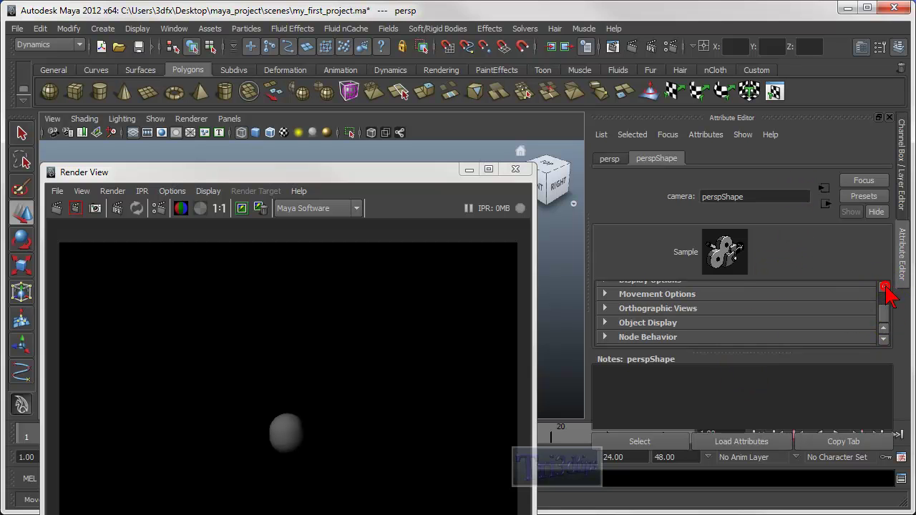
{"action": "left_click", "coordinate": [884, 287]}
{"action": "left_click", "coordinate": [883, 287]}
{"action": "left_click", "coordinate": [884, 287]}
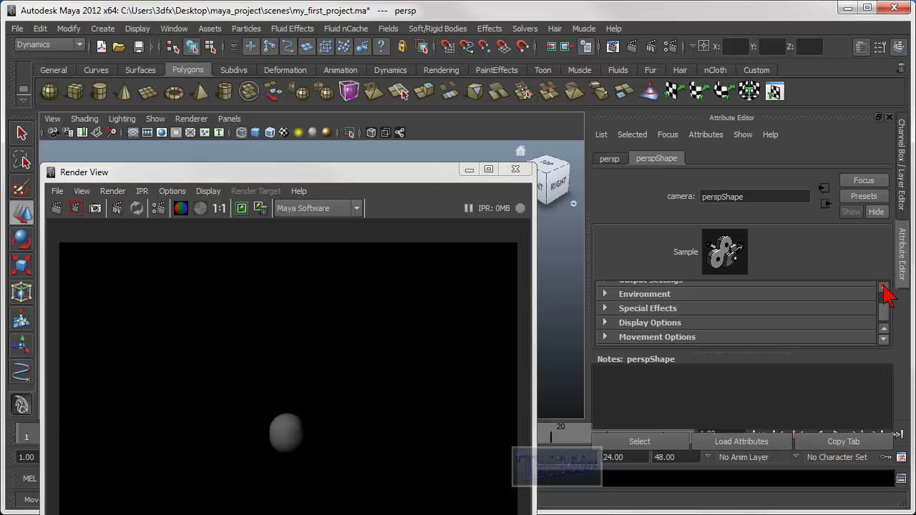
{"action": "left_click", "coordinate": [884, 287]}
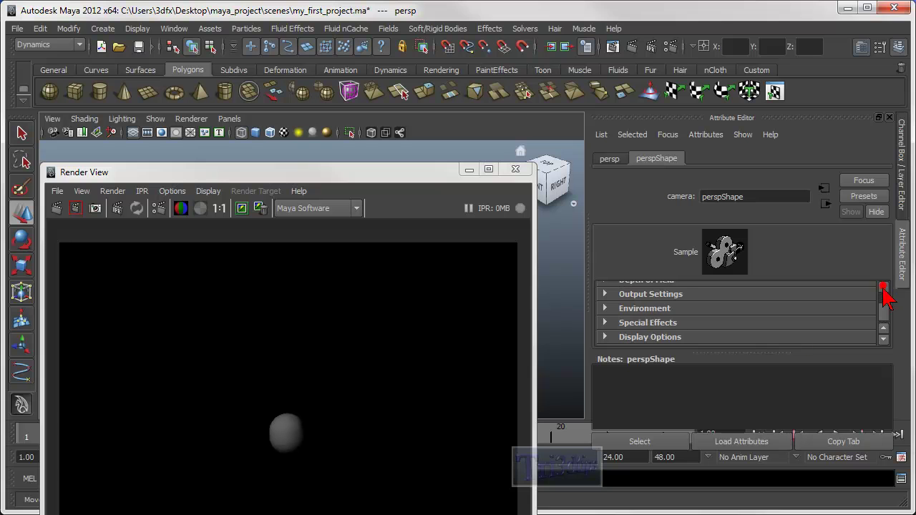
{"action": "left_click", "coordinate": [647, 309]}
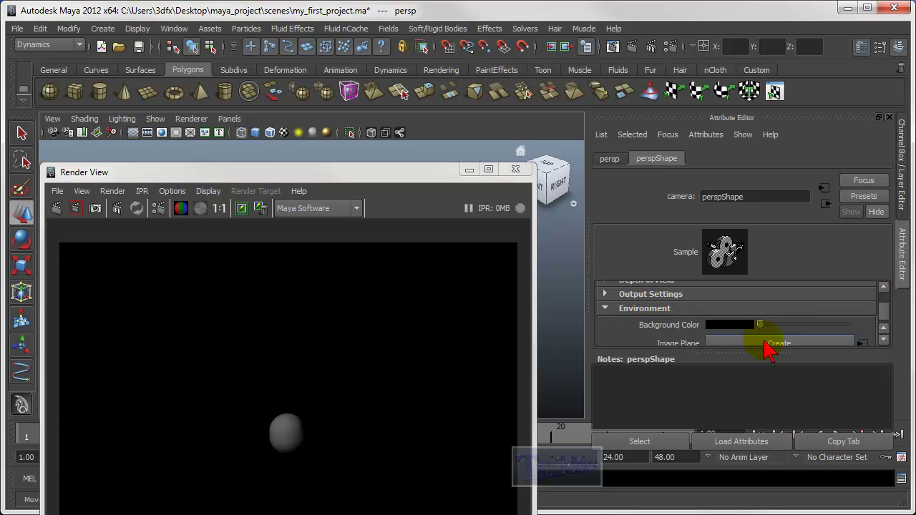
{"action": "left_click_drag", "start_coordinate": [760, 325], "coordinate": [820, 331]}
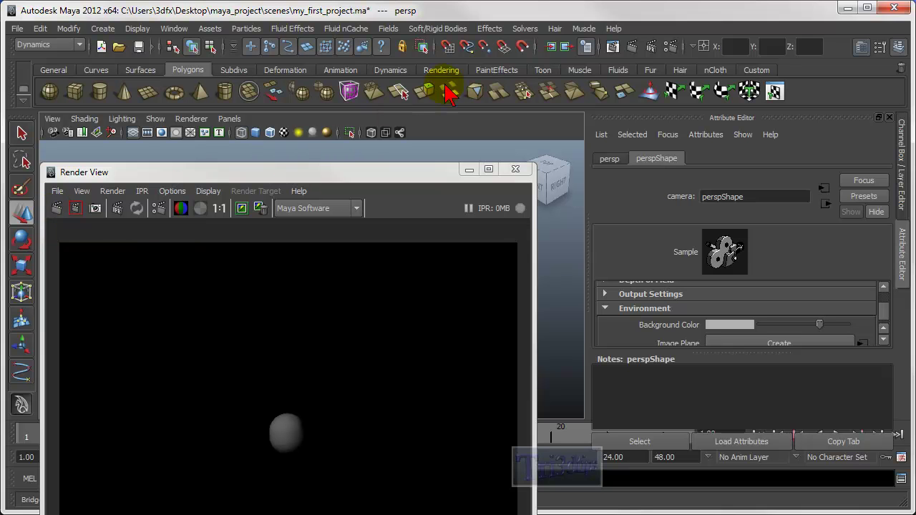
Render the current frame again with Maya Software, inspect the whole image and close the Render View.
{"action": "left_click", "coordinate": [633, 50]}
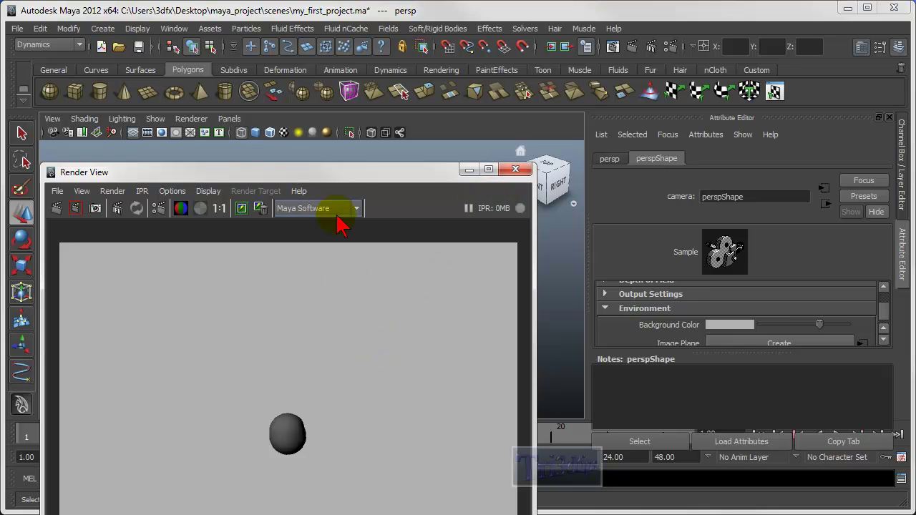
{"action": "left_click_drag", "start_coordinate": [334, 175], "coordinate": [513, 60]}
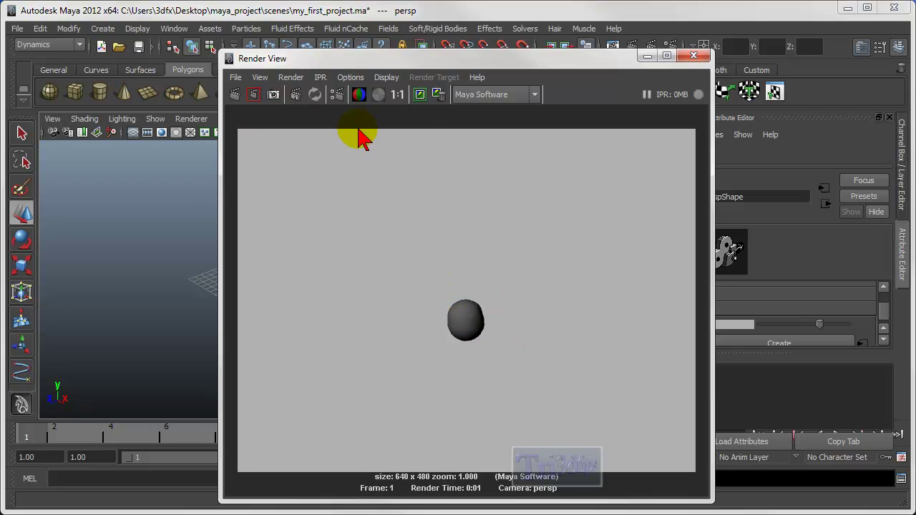
{"action": "left_click", "coordinate": [700, 57]}
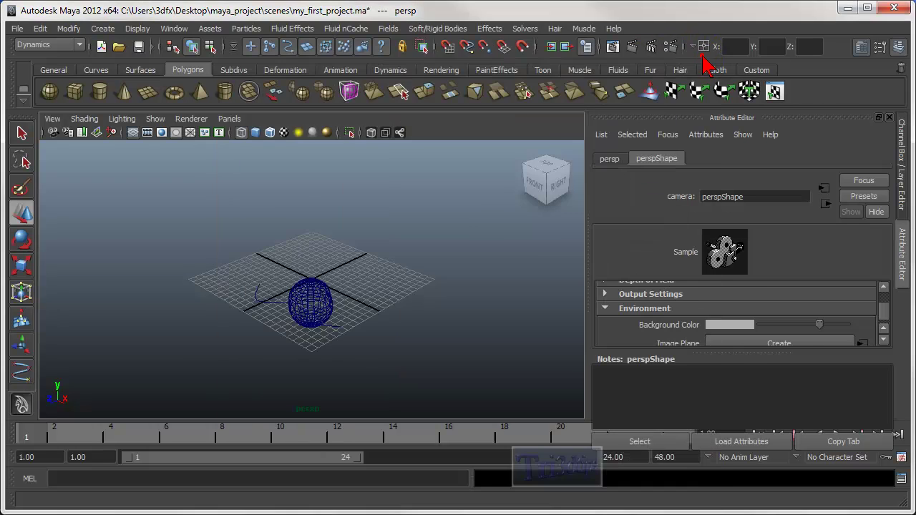
Select the sphere, display it smooth shaded and frame it in the perspective view.
{"action": "left_click", "coordinate": [321, 301]}
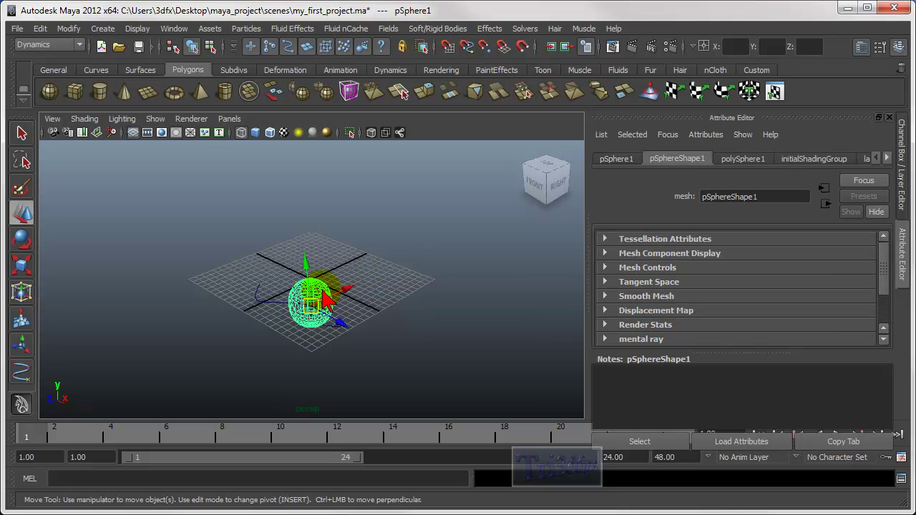
{"action": "key", "text": "5"}
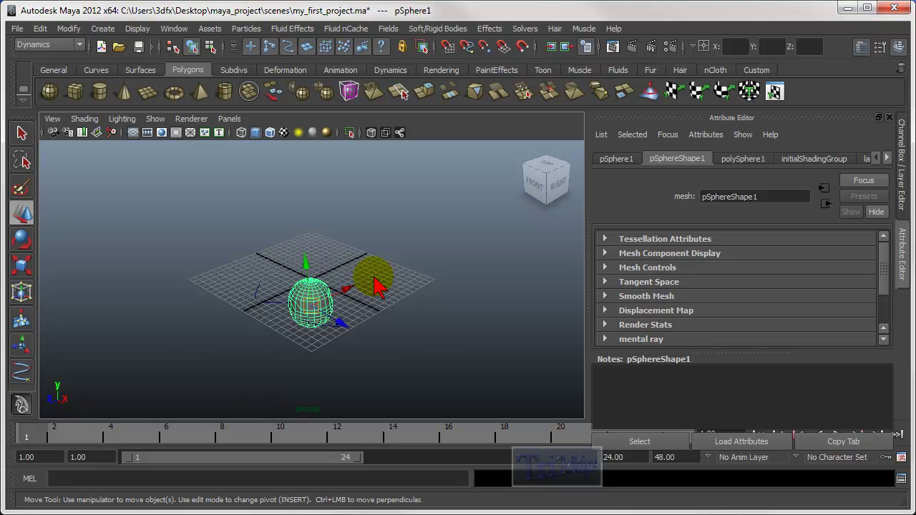
{"action": "key", "text": "f"}
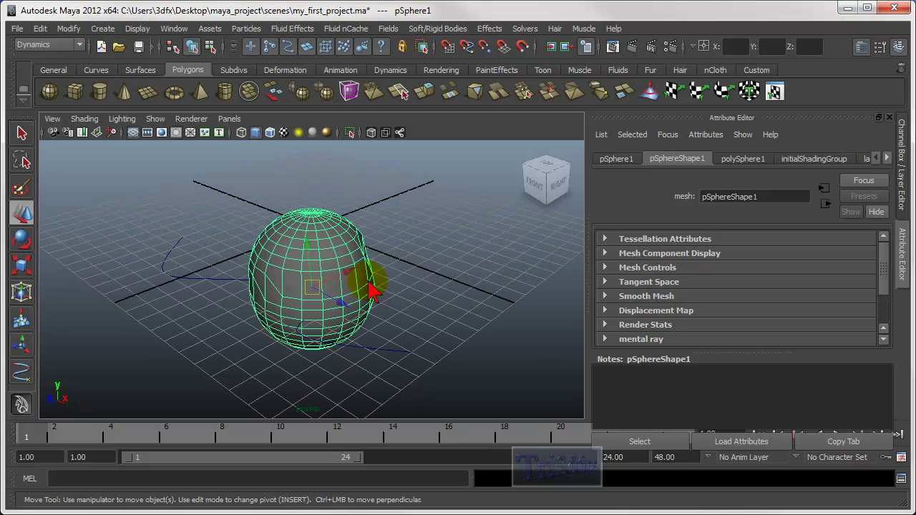
Assign a new Blinn material to the sphere.
{"action": "right_click", "coordinate": [331, 243]}
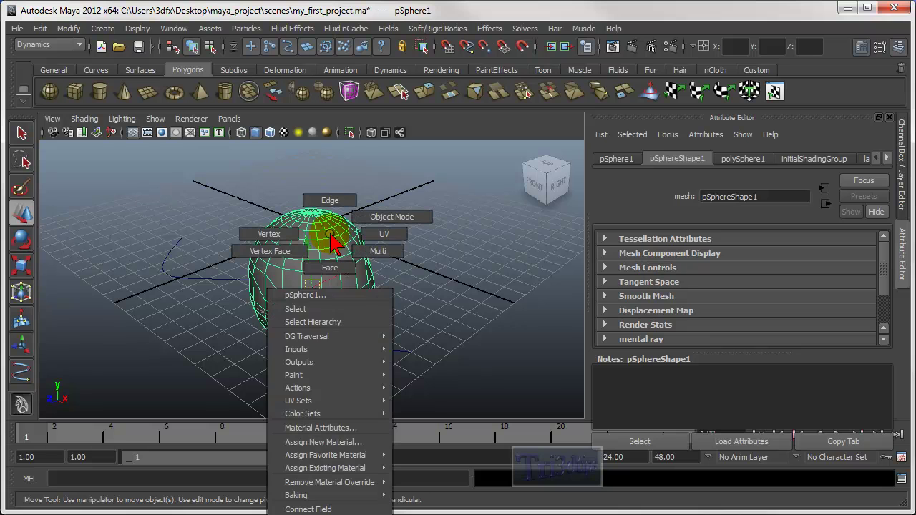
{"action": "mouse_move", "coordinate": [348, 415]}
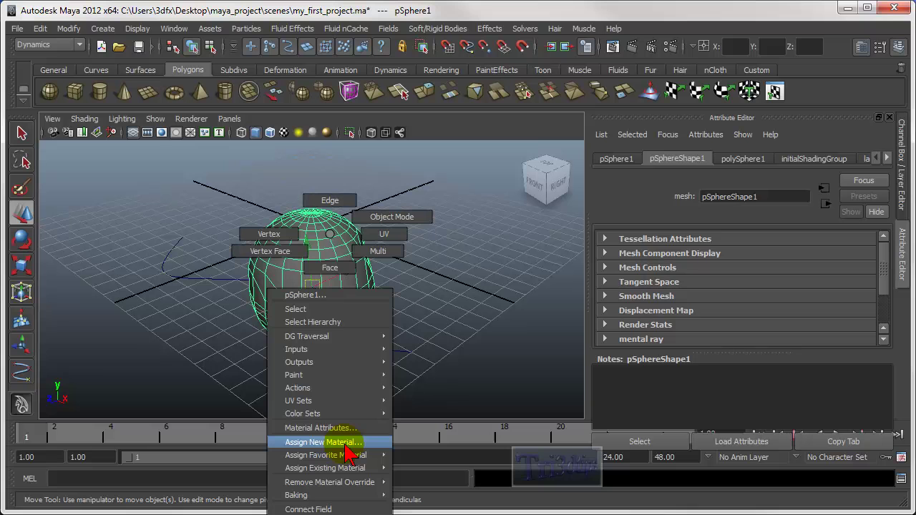
{"action": "left_click", "coordinate": [346, 445]}
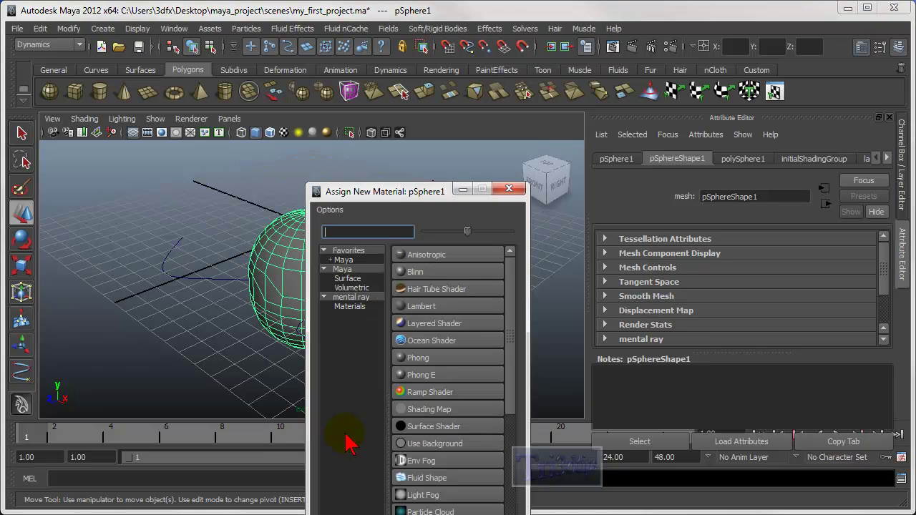
{"action": "left_click", "coordinate": [408, 271]}
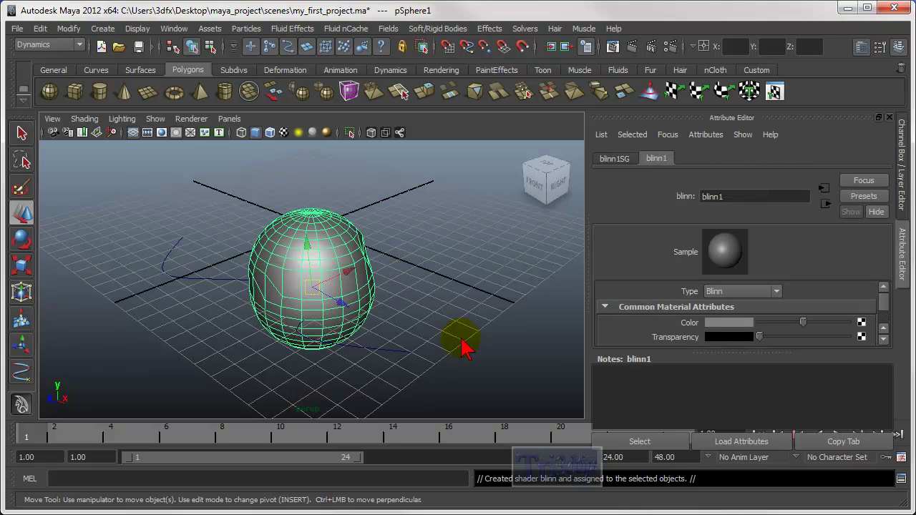
Set the Blinn material's color to a pinkish red with hue 340, using the color wheel.
{"action": "left_click", "coordinate": [721, 322]}
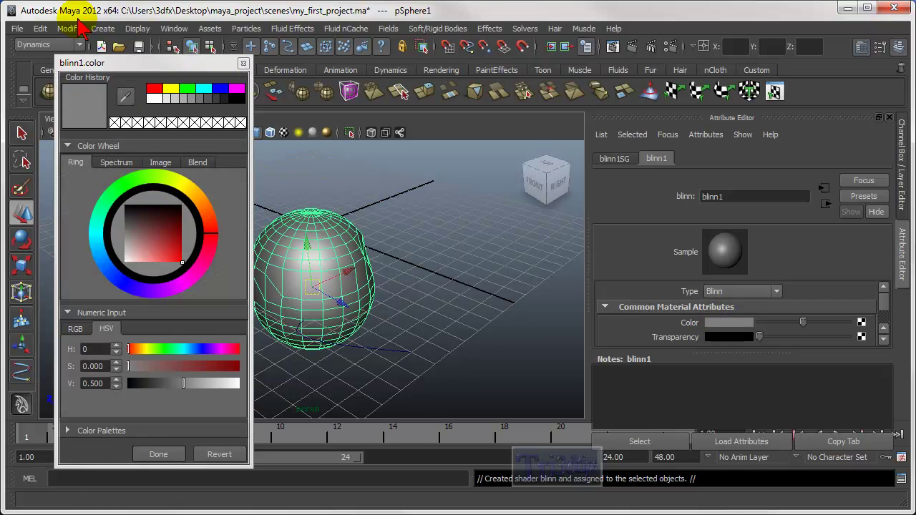
{"action": "left_click_drag", "start_coordinate": [132, 62], "coordinate": [527, 91]}
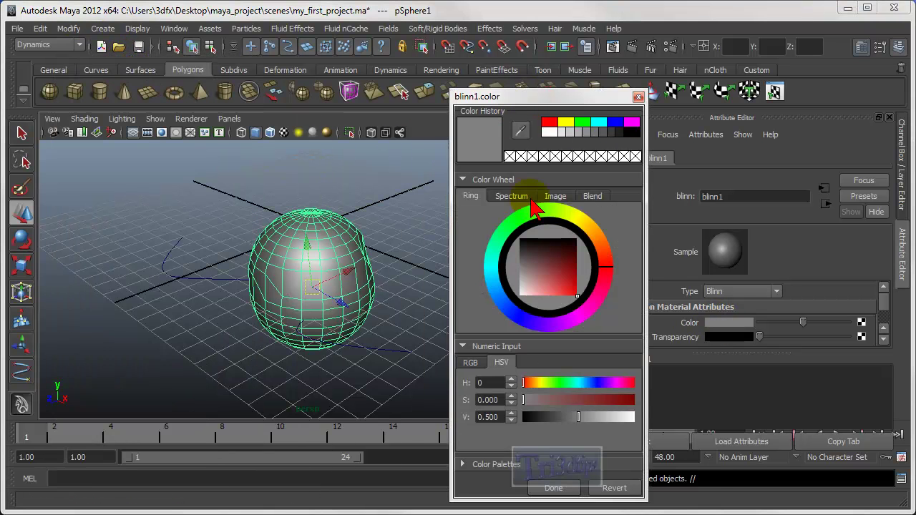
{"action": "left_click_drag", "start_coordinate": [600, 299], "coordinate": [609, 288]}
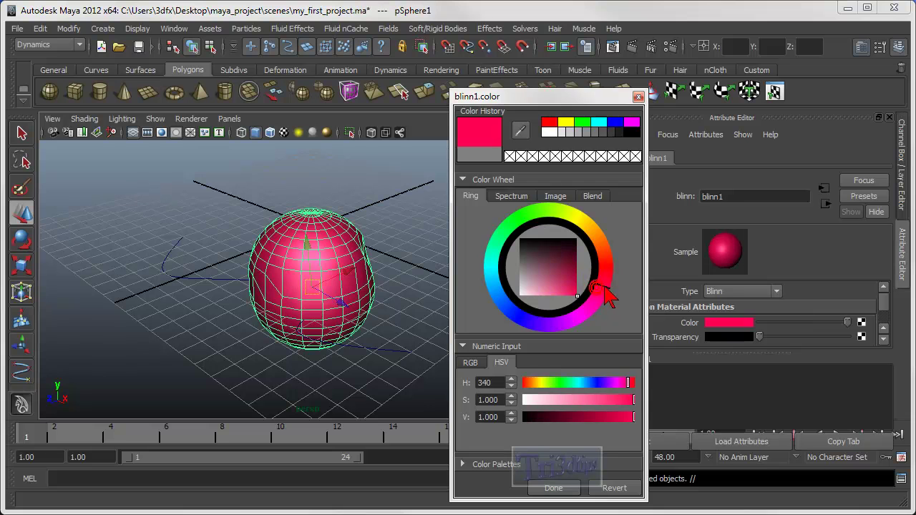
Start an IPR render of a region around the sphere, brighten the material color to value 0.935 and close the Render View.
{"action": "left_click", "coordinate": [652, 48]}
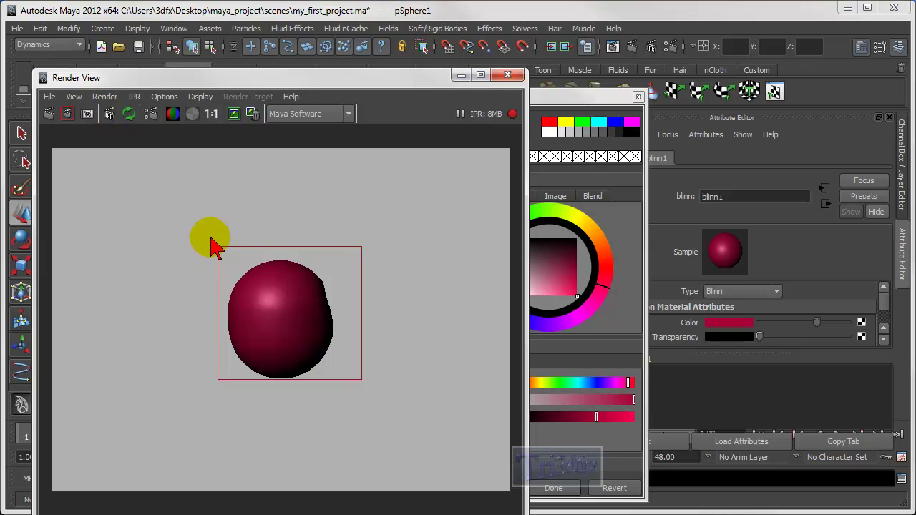
{"action": "left_click_drag", "start_coordinate": [205, 241], "coordinate": [363, 393]}
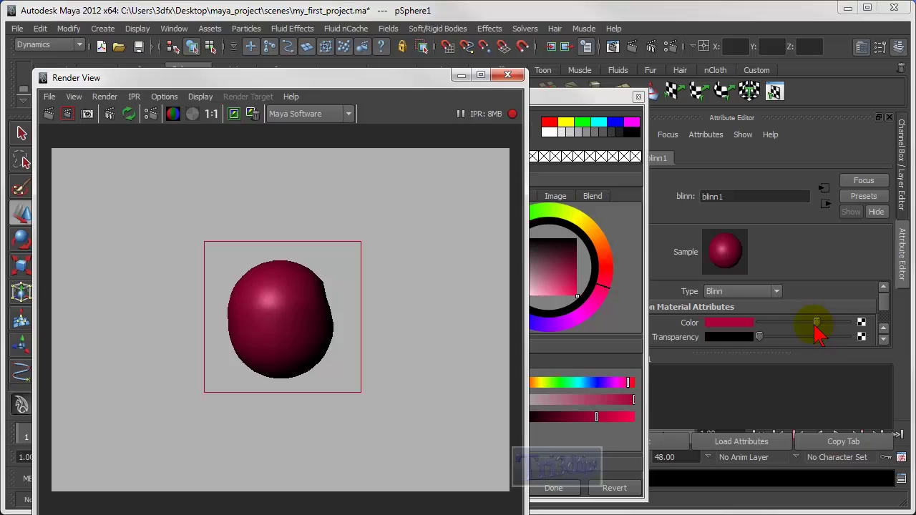
{"action": "left_click_drag", "start_coordinate": [816, 322], "coordinate": [841, 322]}
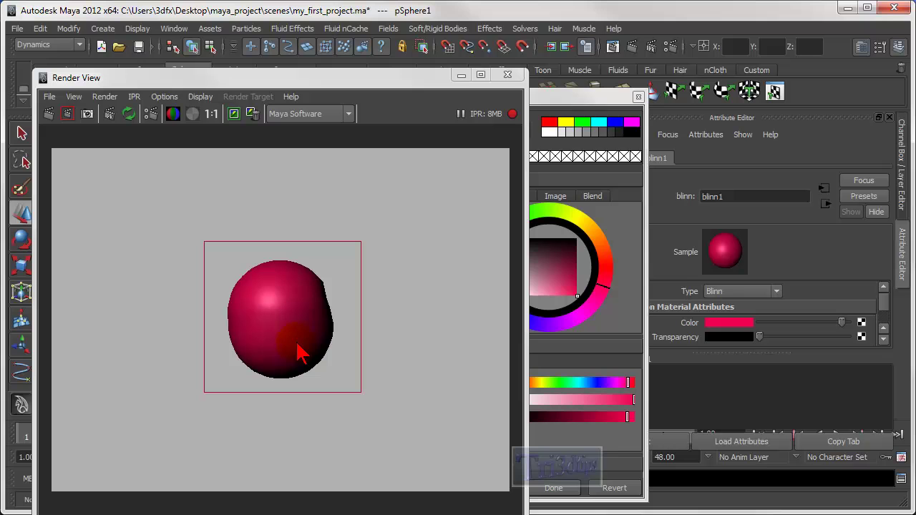
{"action": "left_click", "coordinate": [507, 75]}
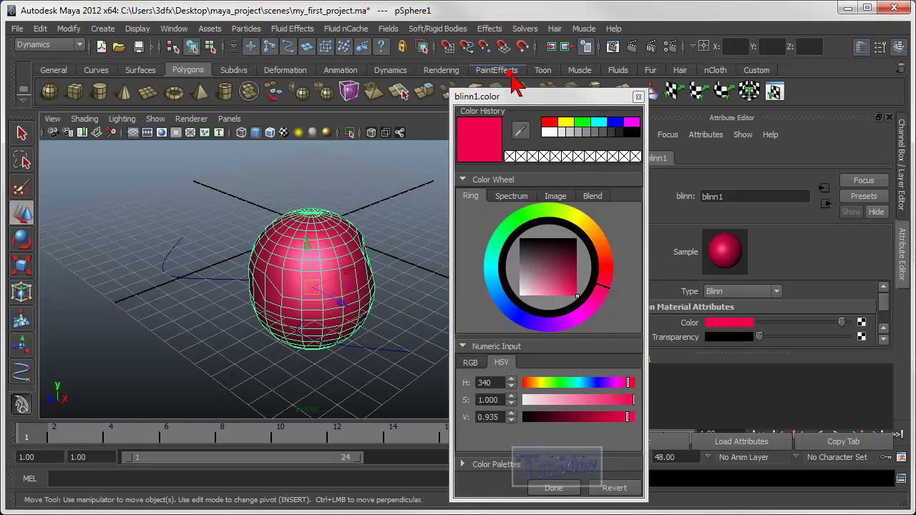
Open the Render Settings and review the available output image formats without changing the format.
{"action": "left_click", "coordinate": [671, 47]}
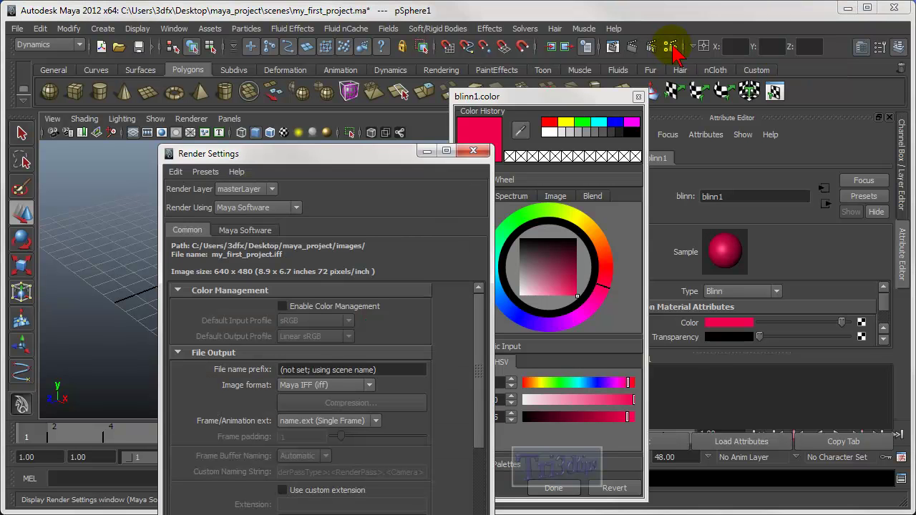
{"action": "left_click", "coordinate": [302, 387]}
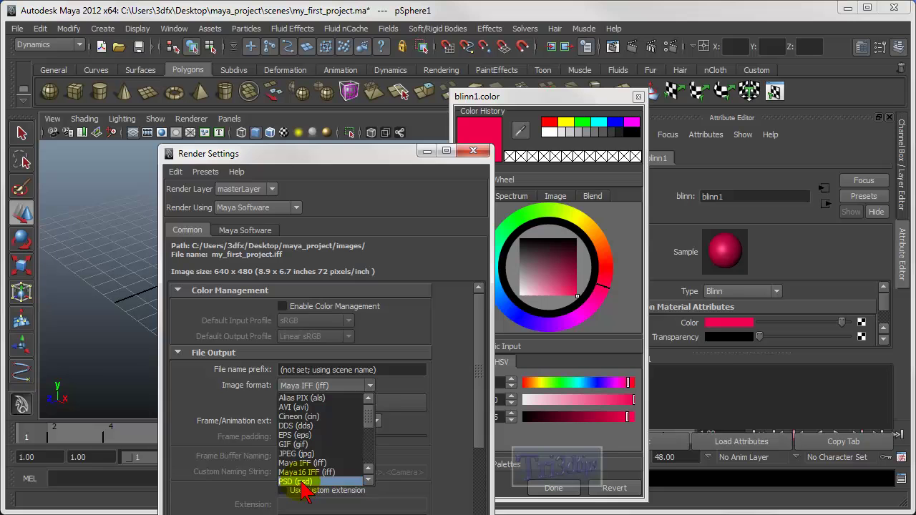
{"action": "left_click", "coordinate": [390, 153]}
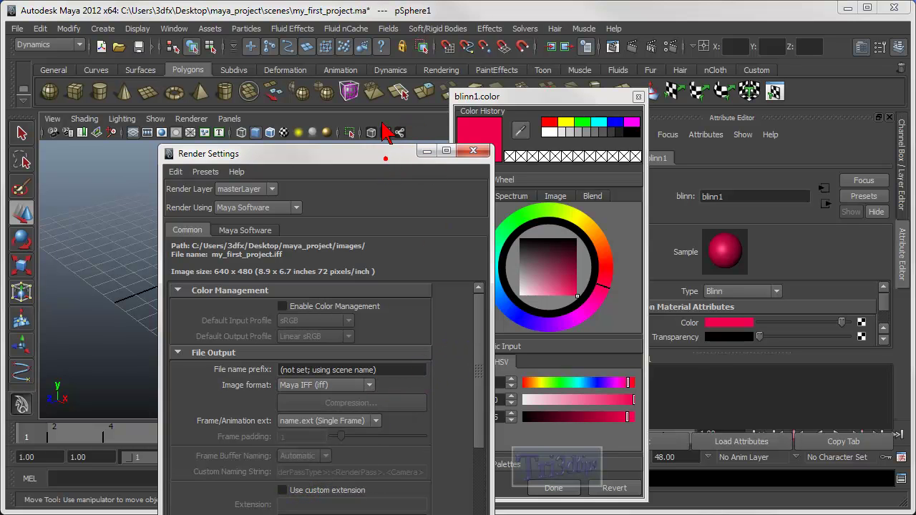
Choose the Full 1024 image size preset in the Render Settings, and close the settings and the material's color window.
{"action": "left_click_drag", "start_coordinate": [353, 162], "coordinate": [349, 56]}
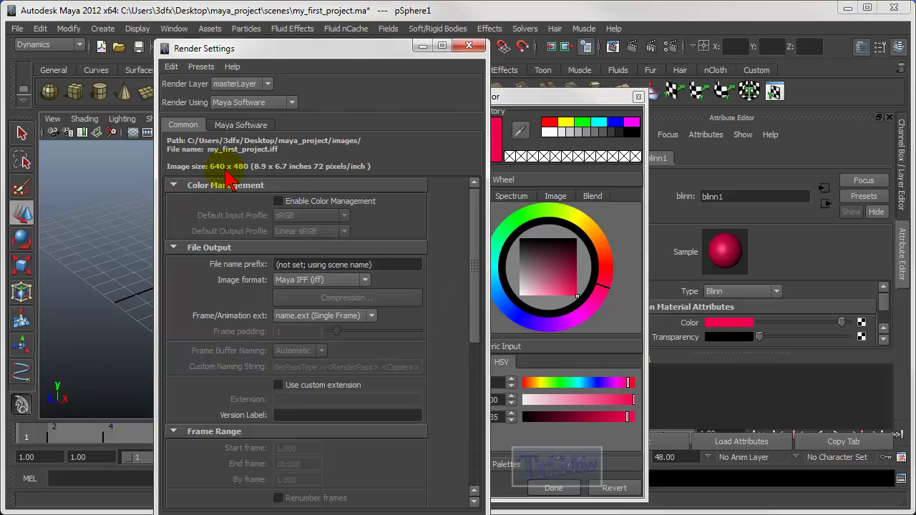
{"action": "left_click_drag", "start_coordinate": [477, 250], "coordinate": [494, 373]}
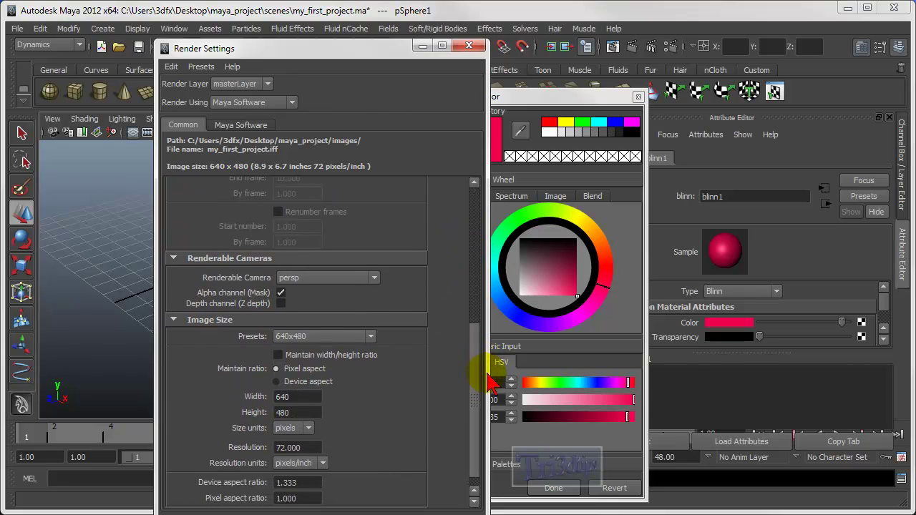
{"action": "left_click", "coordinate": [295, 338]}
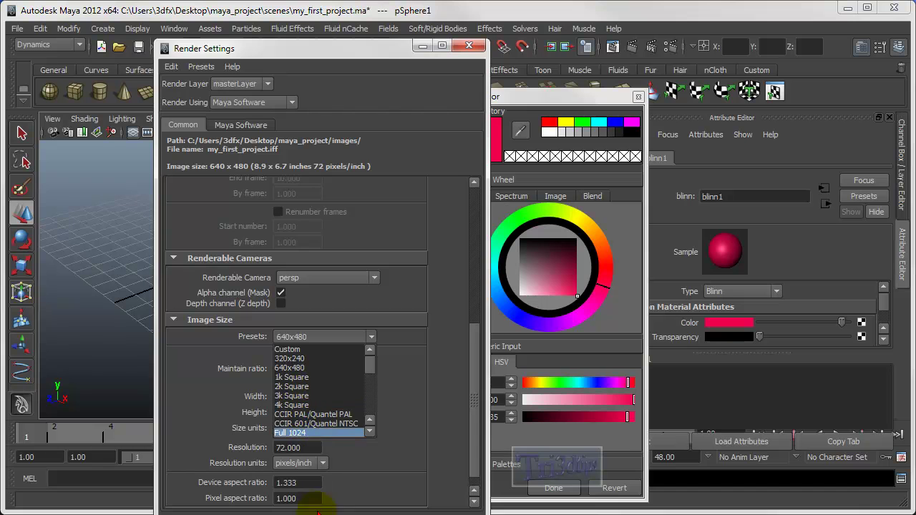
{"action": "left_click", "coordinate": [300, 432]}
{"action": "left_click", "coordinate": [469, 45]}
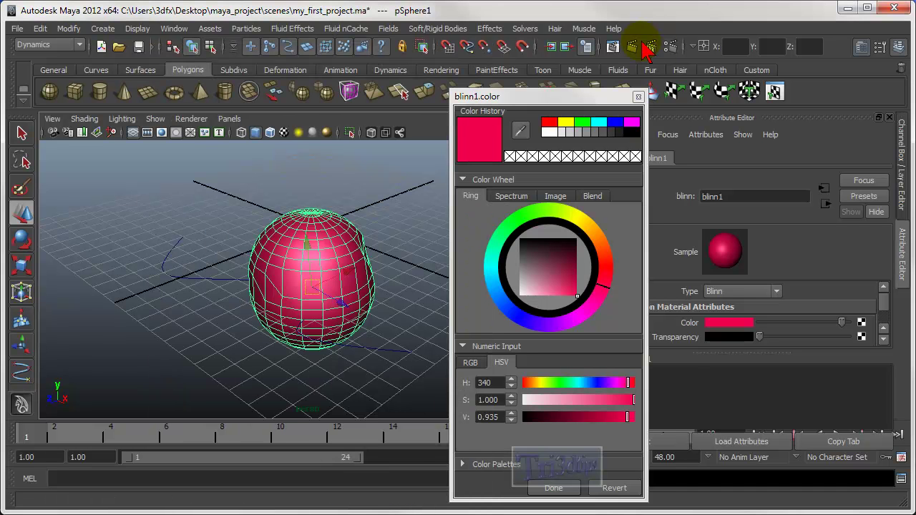
{"action": "left_click", "coordinate": [638, 96]}
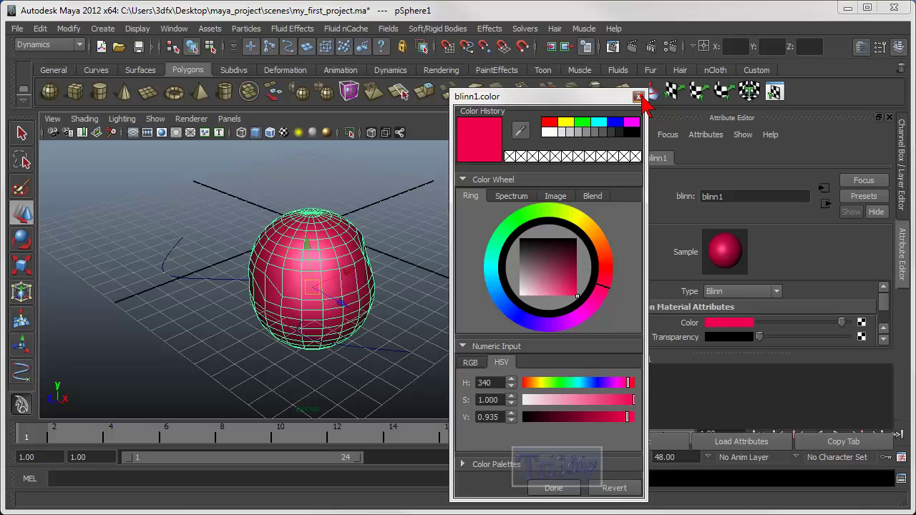